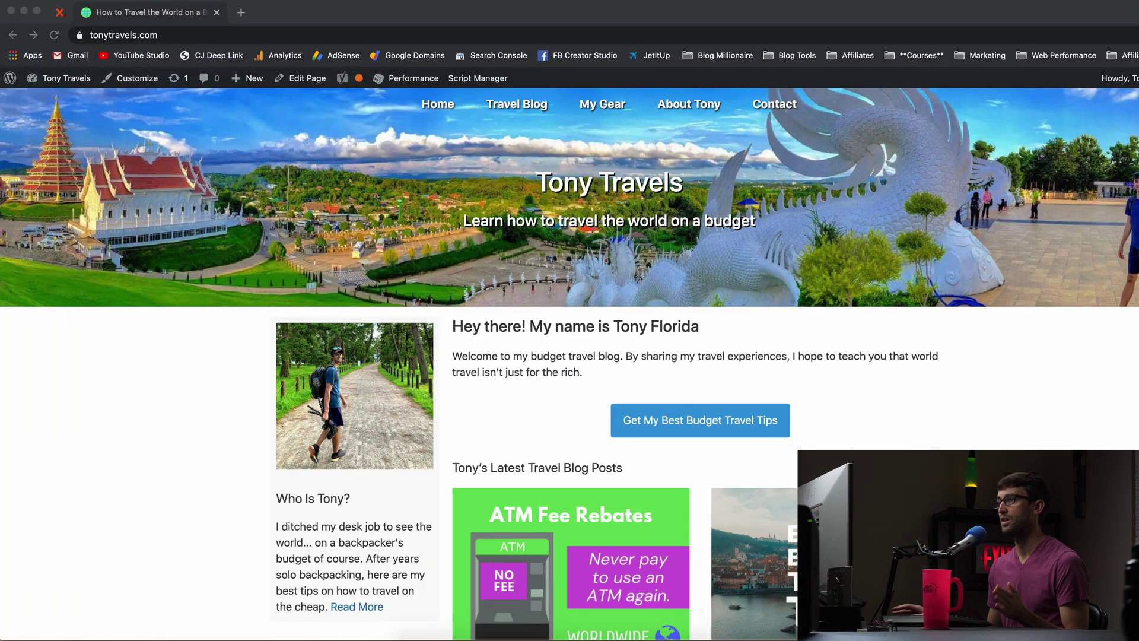
Open the Sicily Road Trip post from page 4 of the Travel Blog listing
click(176, 432)
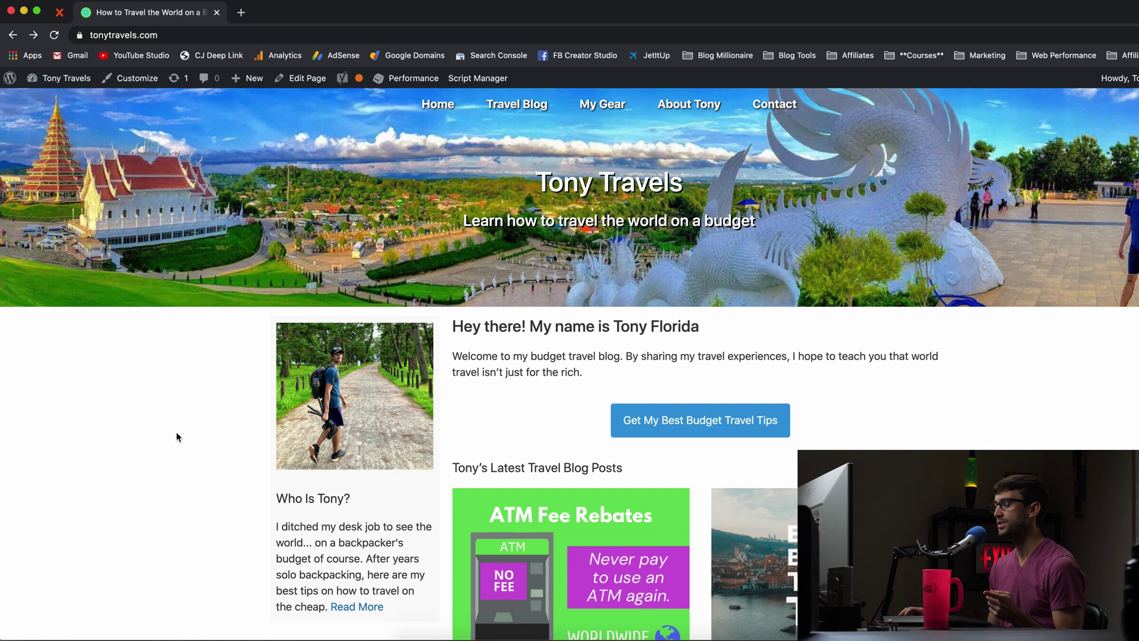
scroll(908, 432, down, 1)
scroll(1136, 248, down, 8)
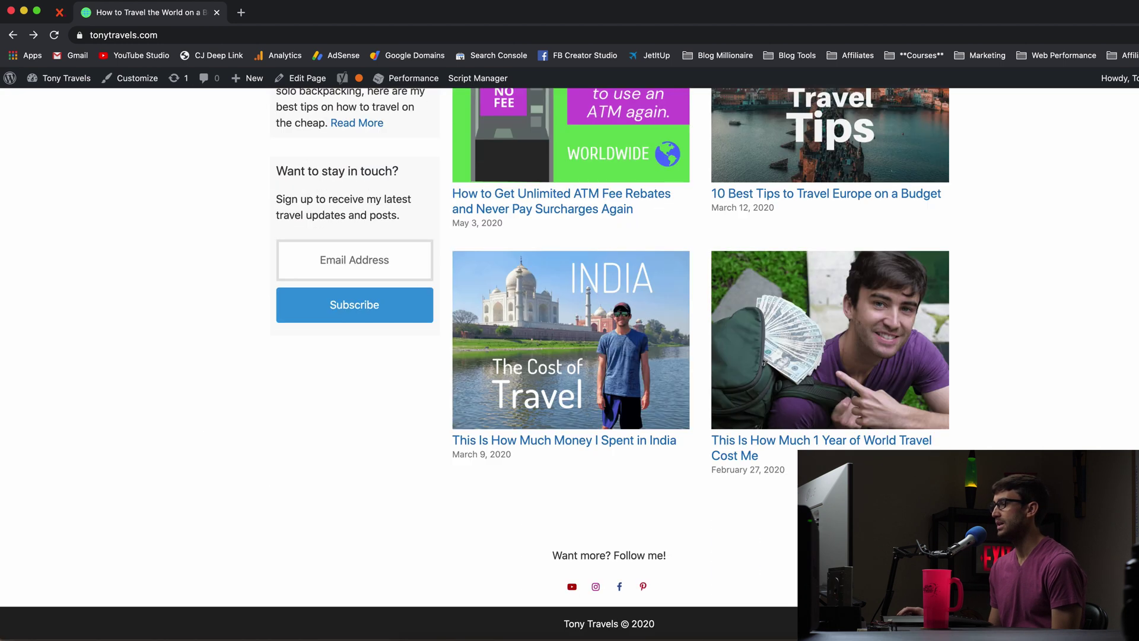
click(913, 504)
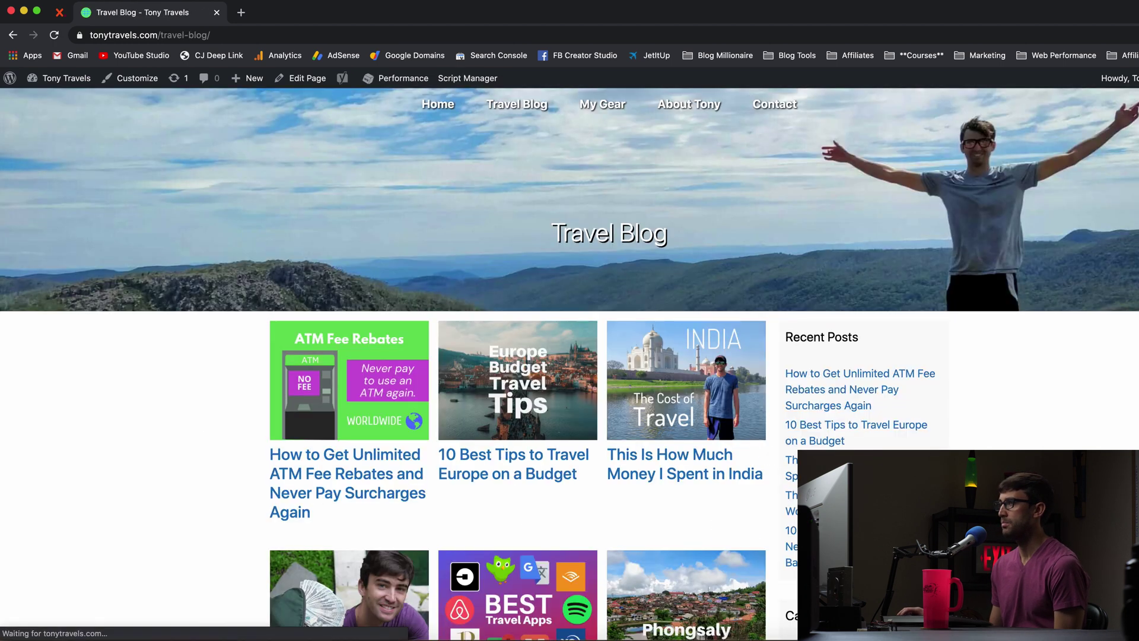
scroll(570, 364, down, 8)
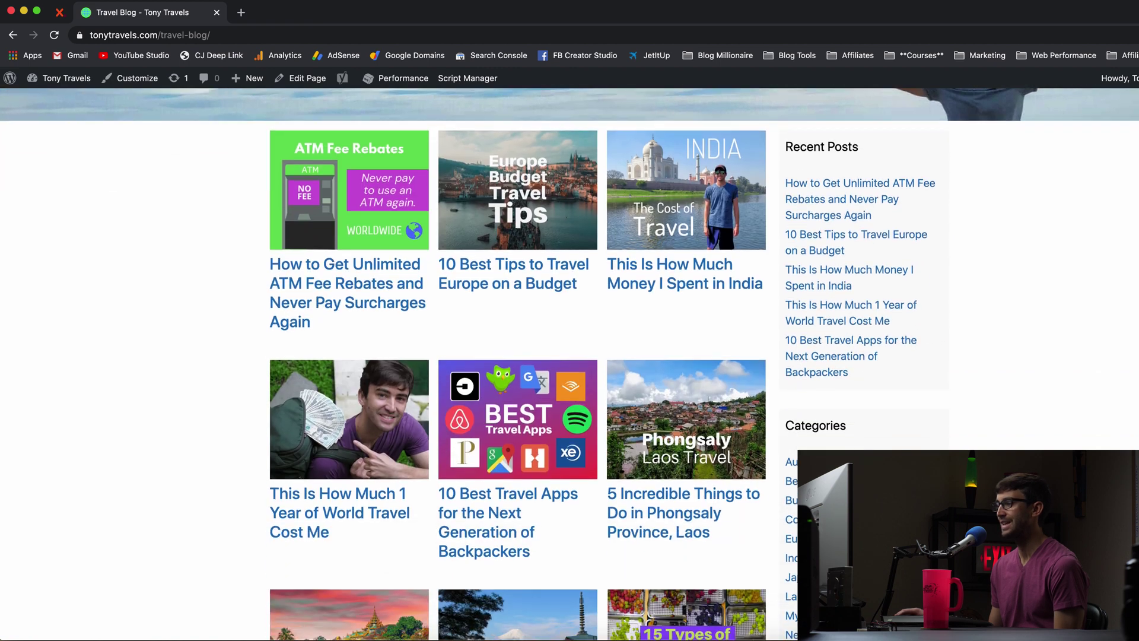
scroll(551, 538, down, 3)
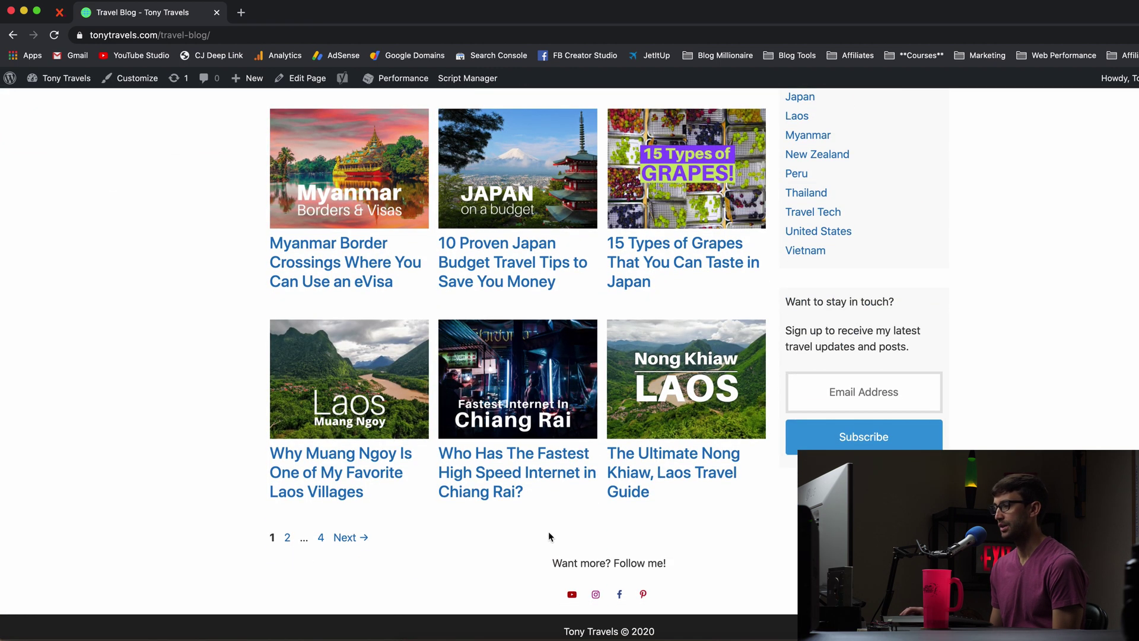
click(321, 538)
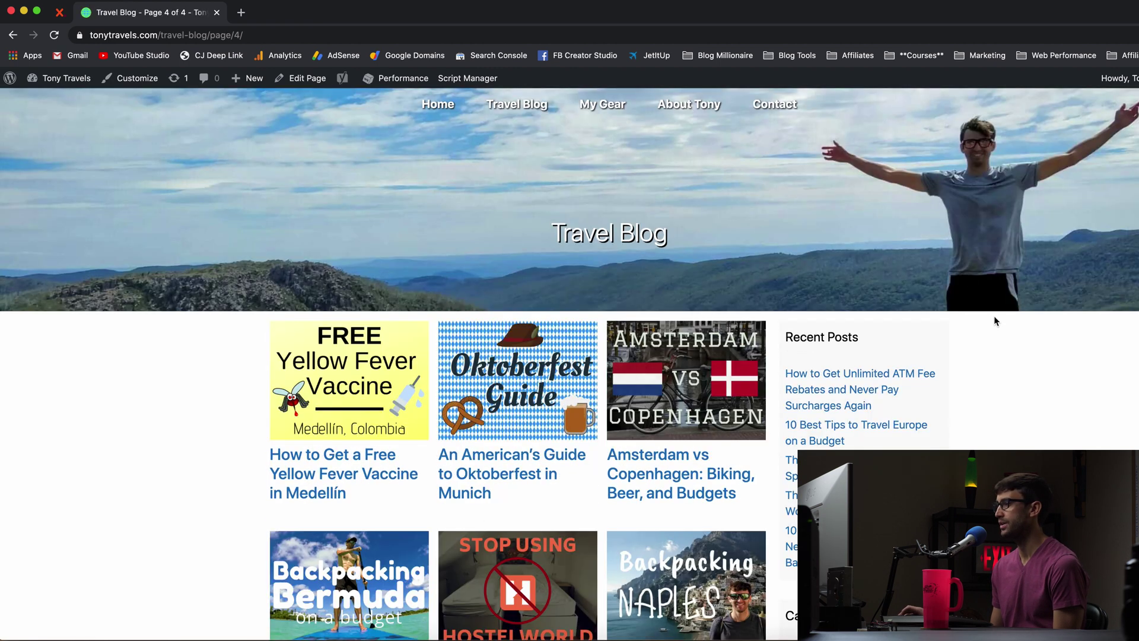
scroll(514, 498, down, 4)
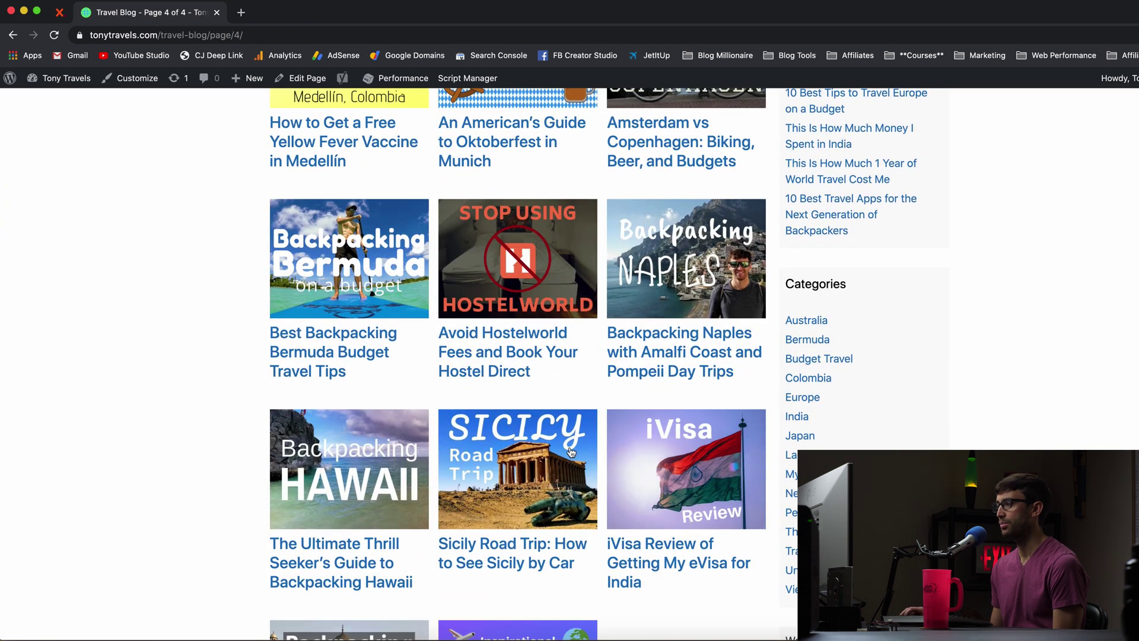
click(514, 499)
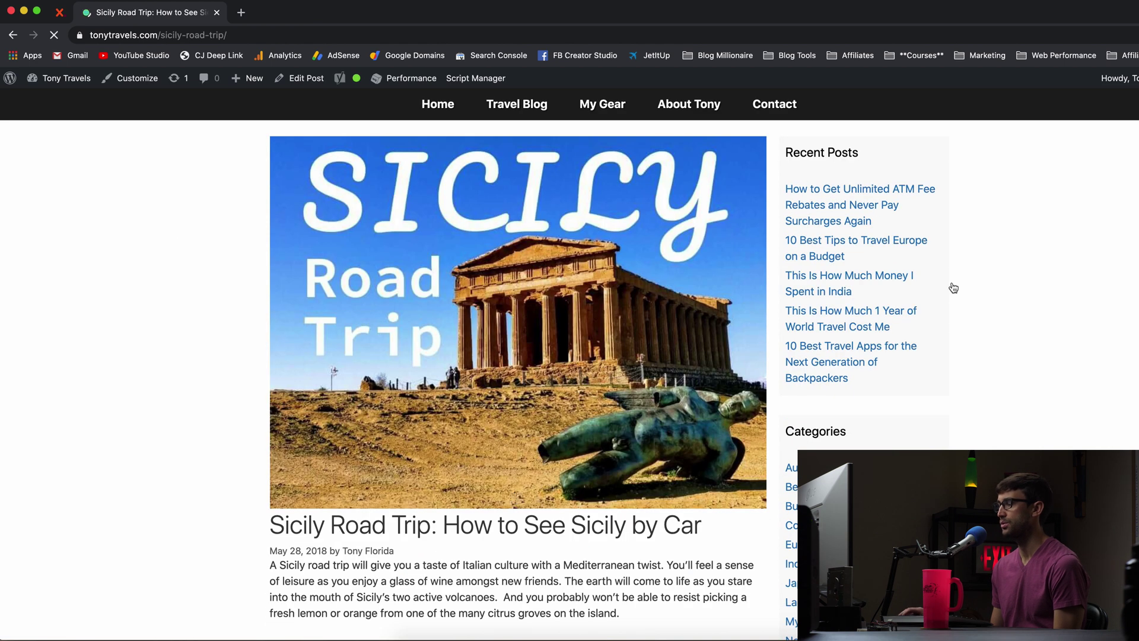
Highlight the post's date line and the first paragraph right beneath it
scroll(569, 356, down, 5)
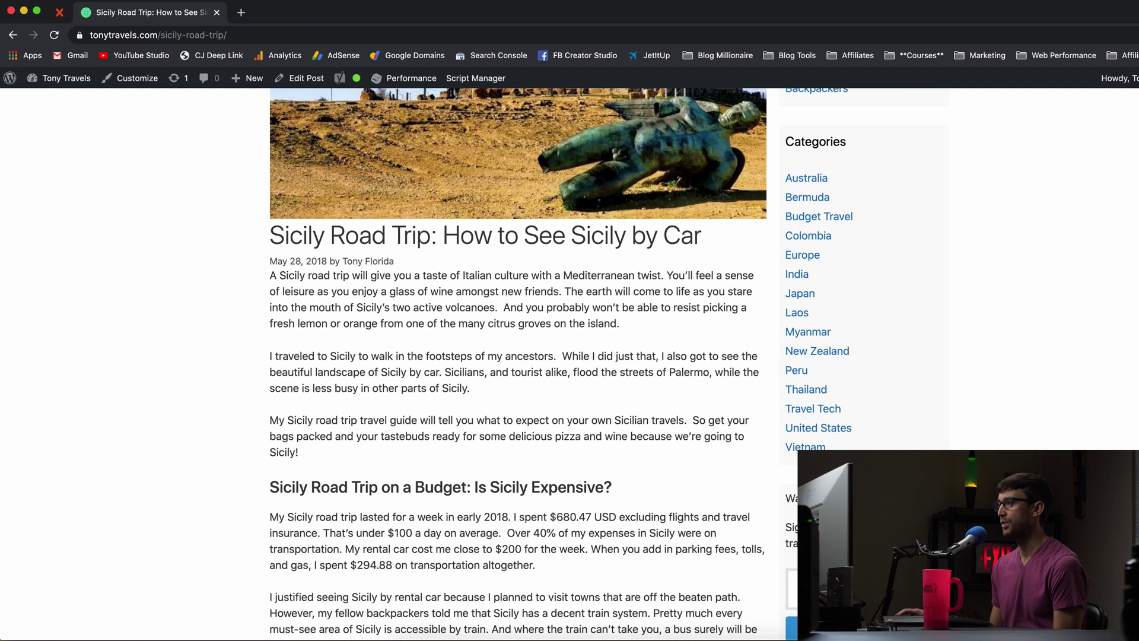
scroll(989, 222, up, 2)
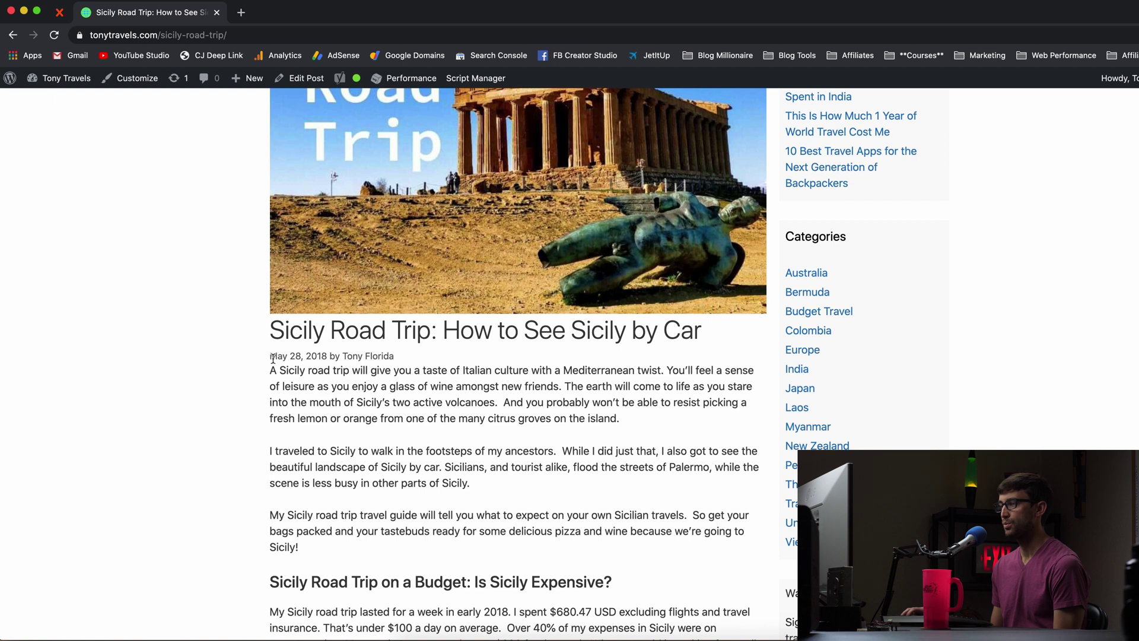
drag(273, 359, 389, 359)
drag(272, 373, 381, 384)
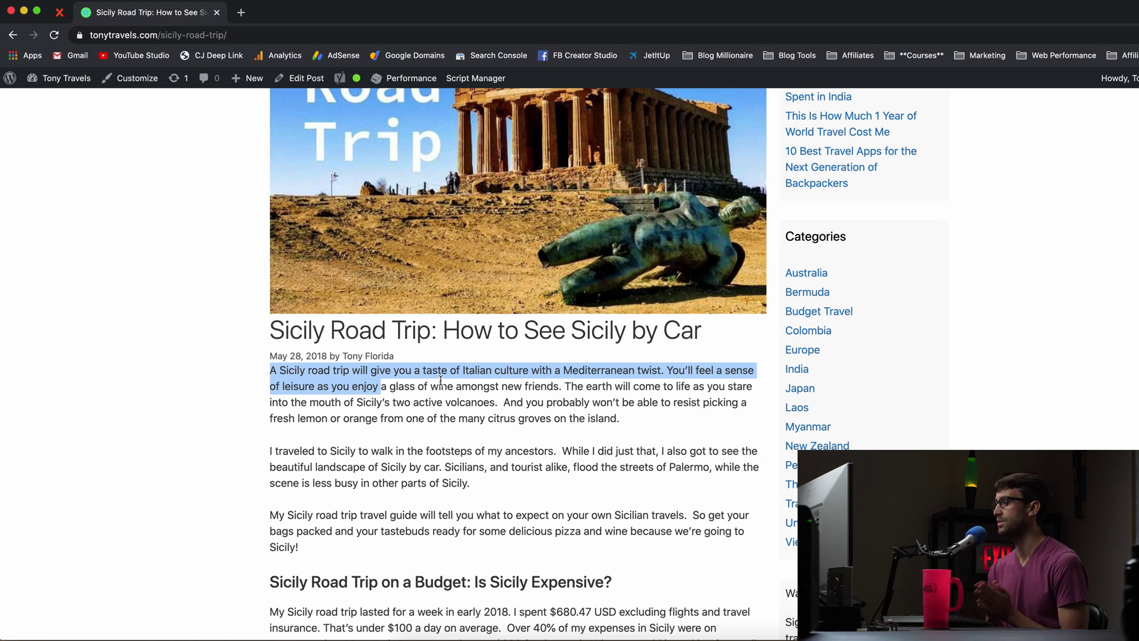
scroll(462, 379, up, 3)
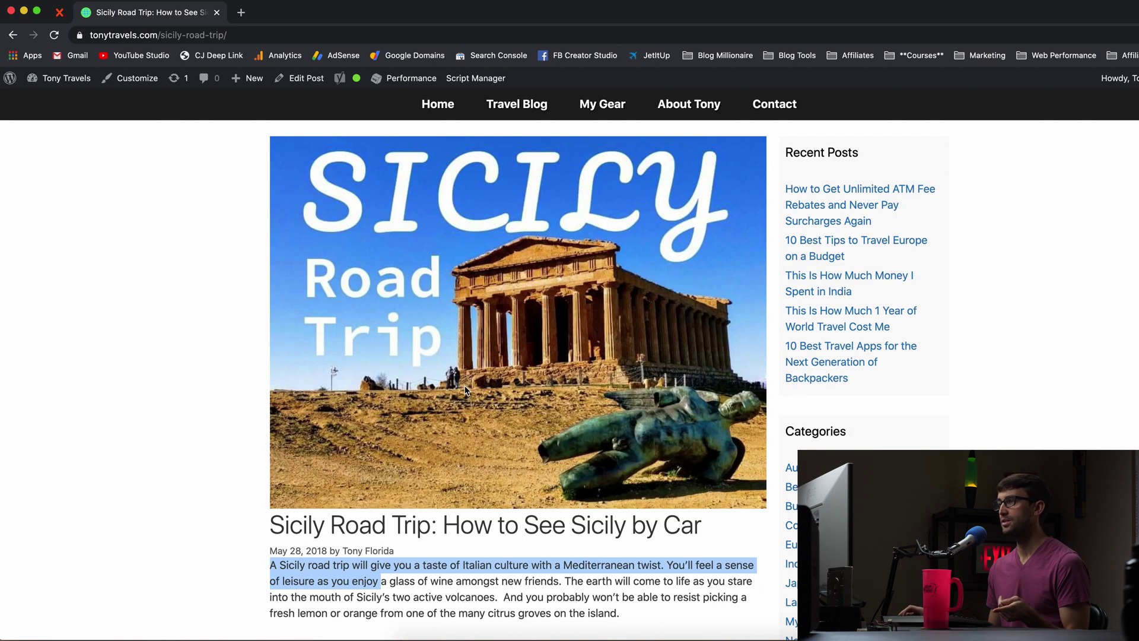
Go from the live site to the admin's Appearance > Elements list
click(70, 78)
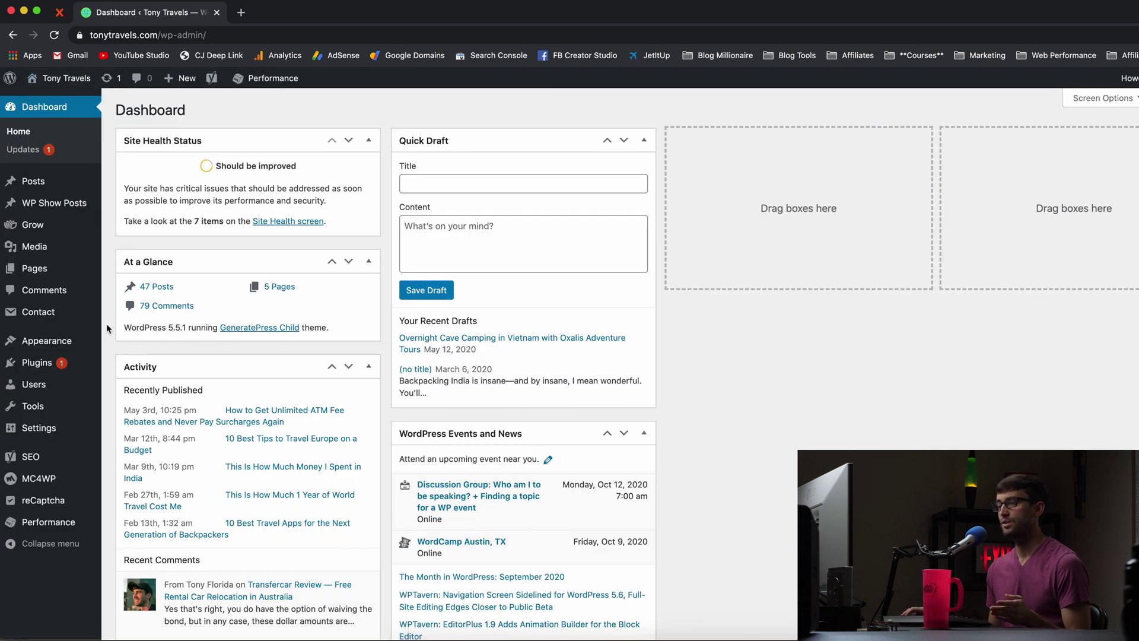
mouse_move(87, 346)
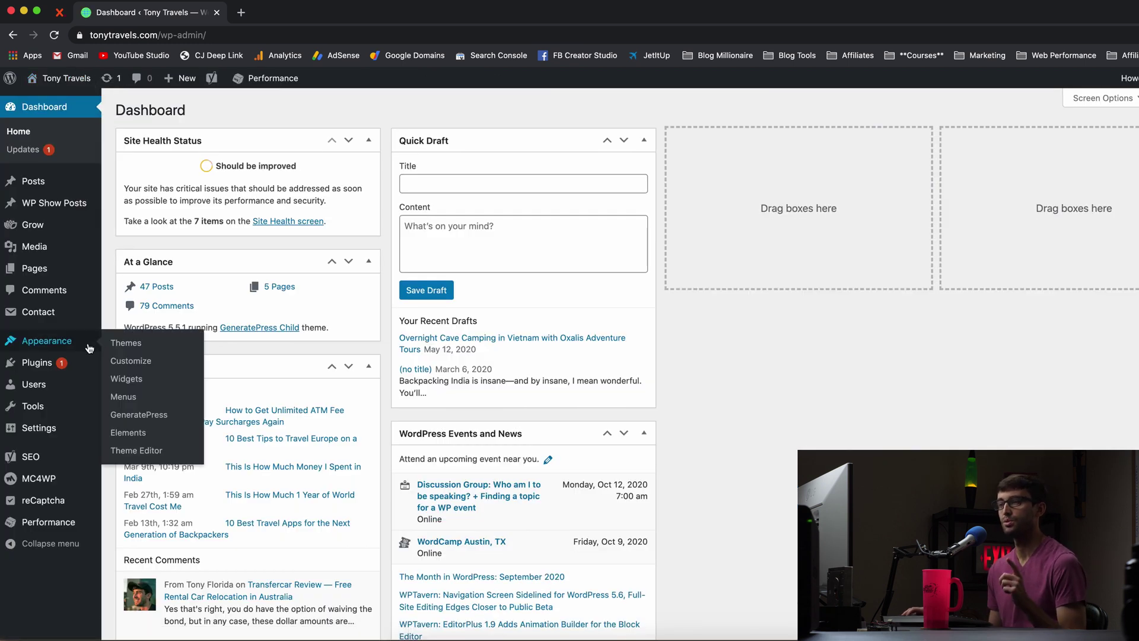
click(163, 439)
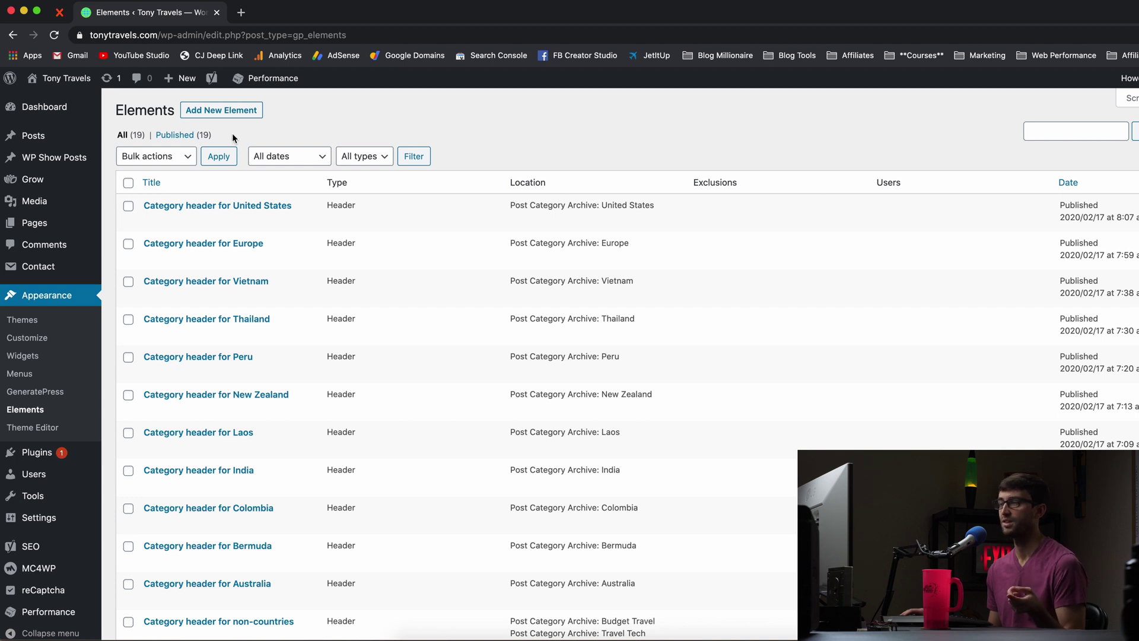
Add a new element with type Hook and create it
click(207, 114)
click(553, 368)
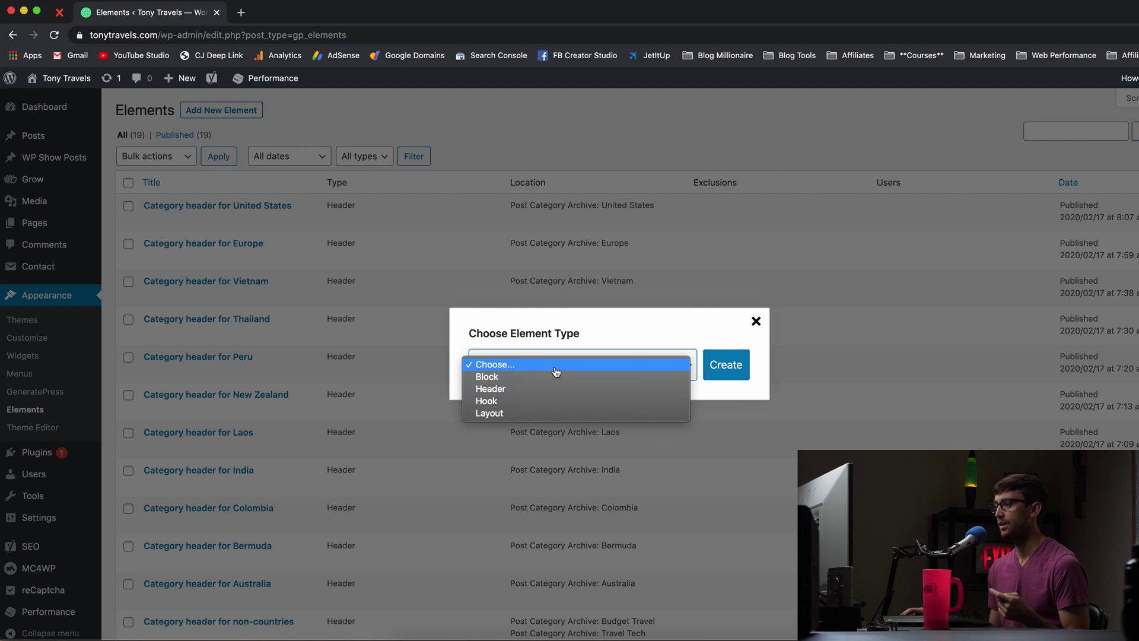
click(526, 404)
click(733, 371)
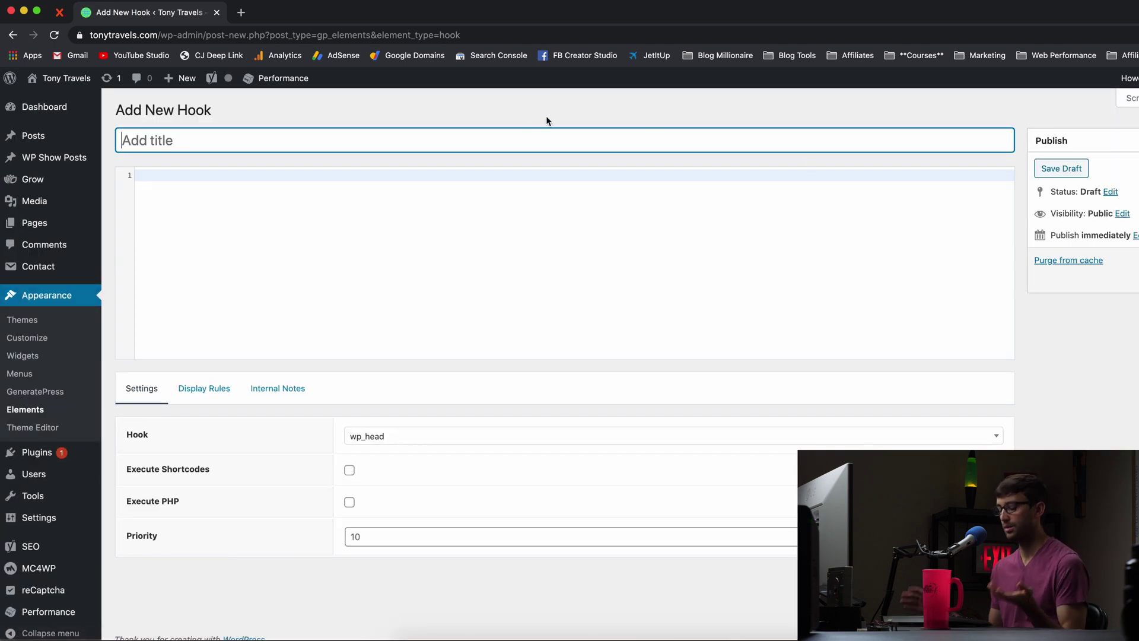
Enter 'Affiliate Disclaimer' as the new hook element's title
text(Affiliate Dis)
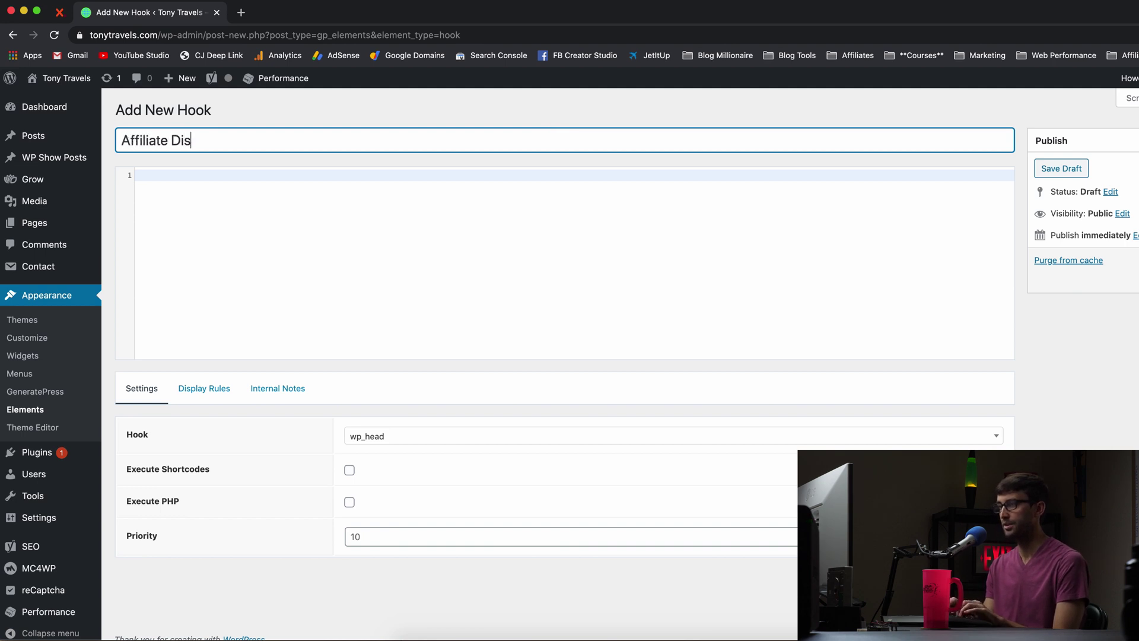
text(claimer)
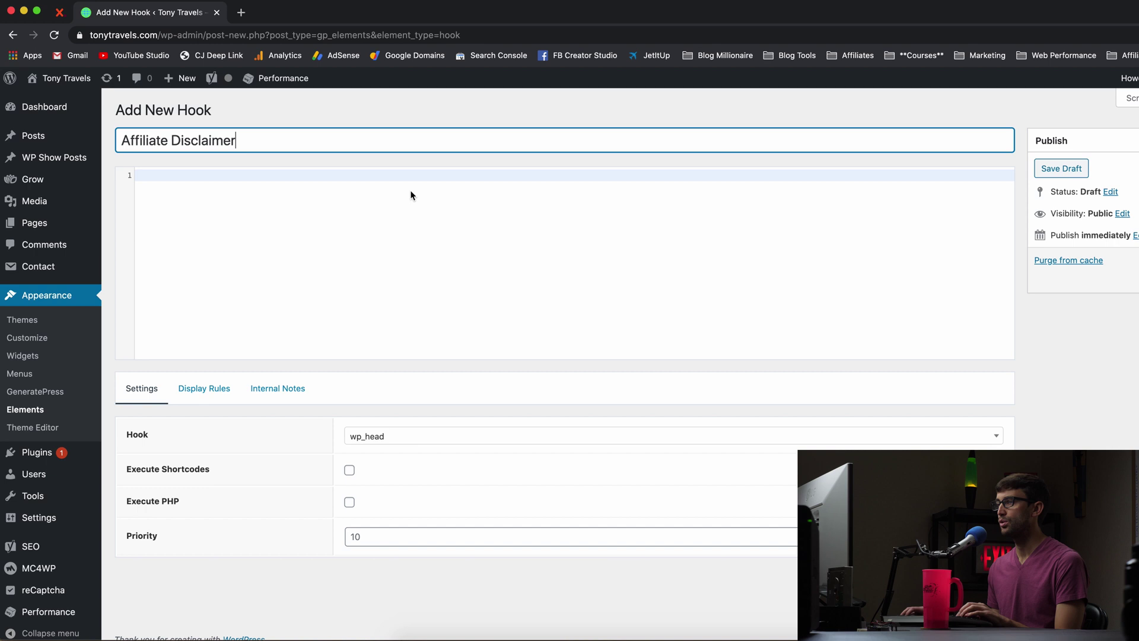
click(284, 168)
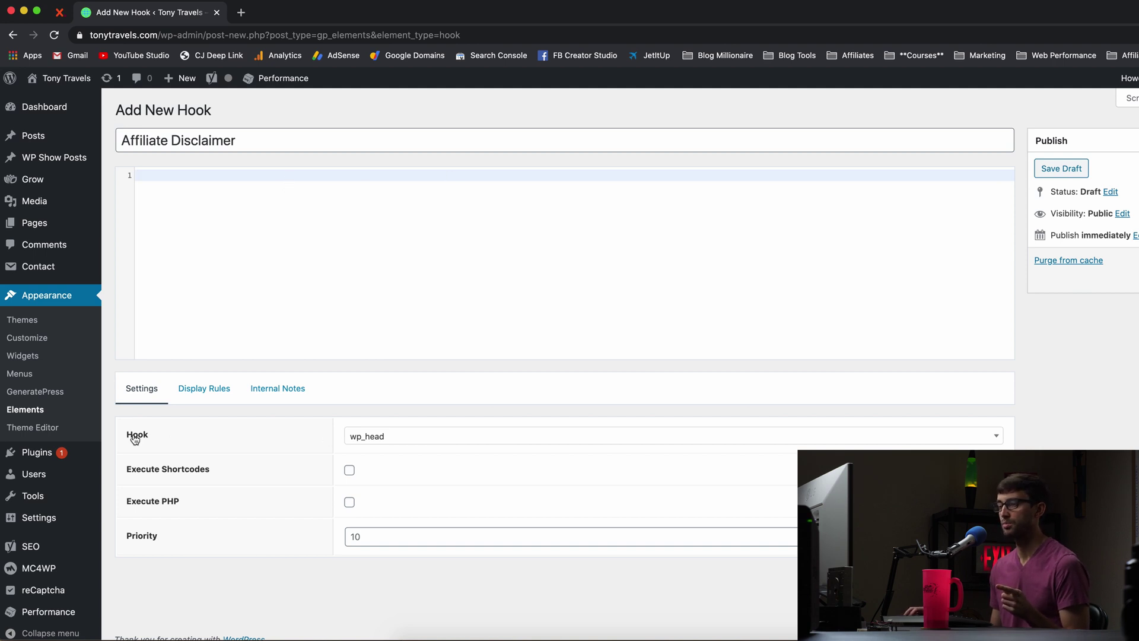
Set the hook location to generate_after_entry_header
click(386, 443)
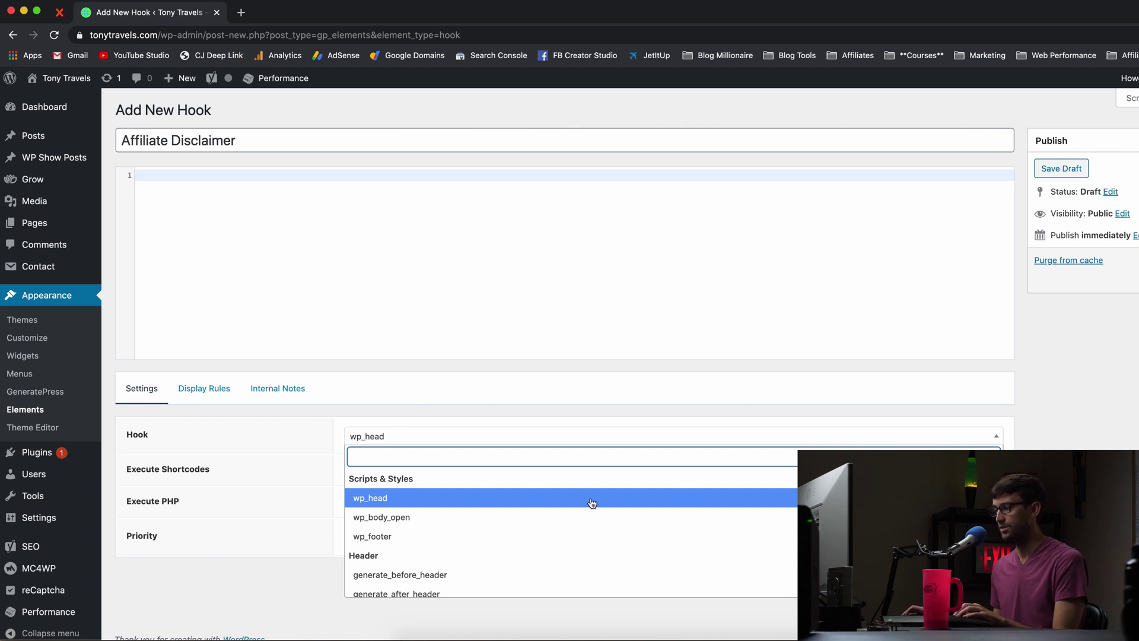
scroll(587, 504, down, 3)
scroll(564, 516, up, 3)
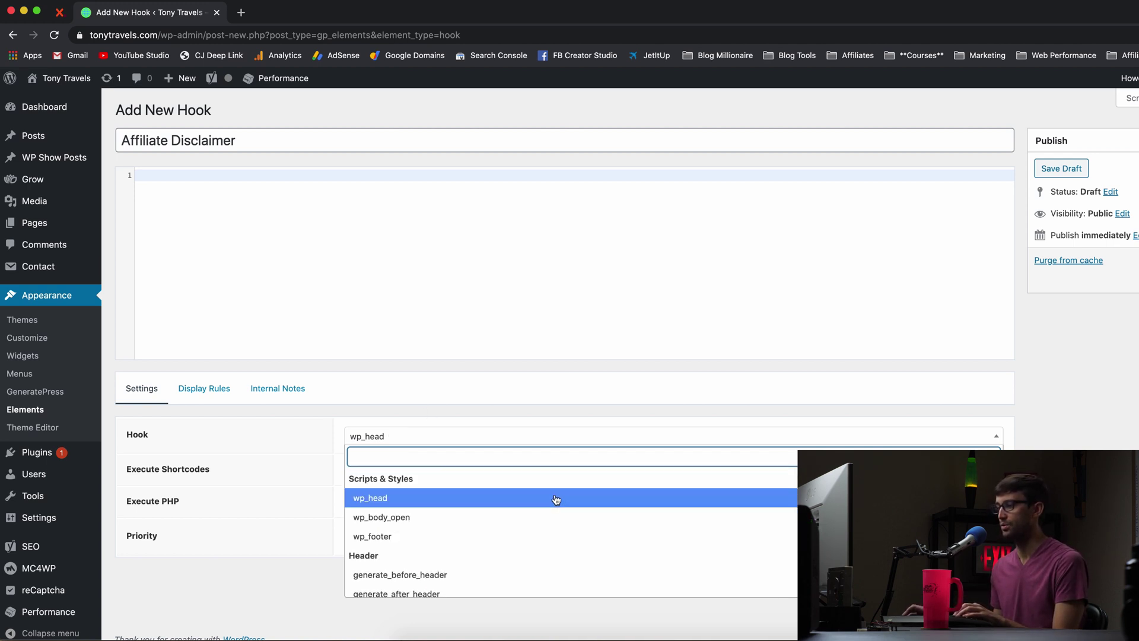
text(g)
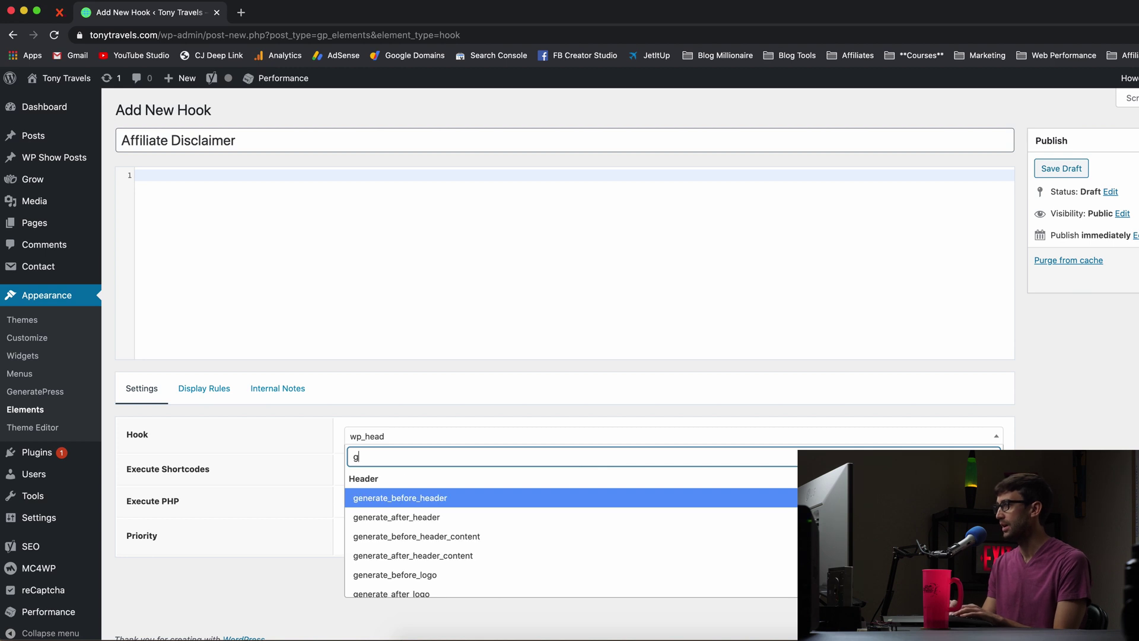
text(enerate)
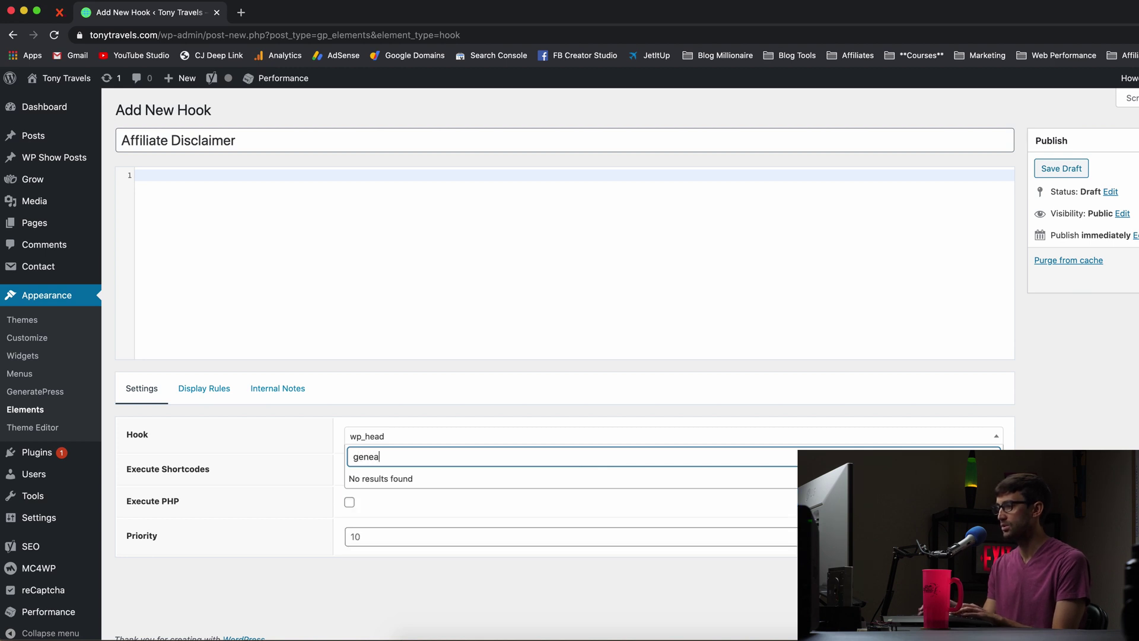
text(_)
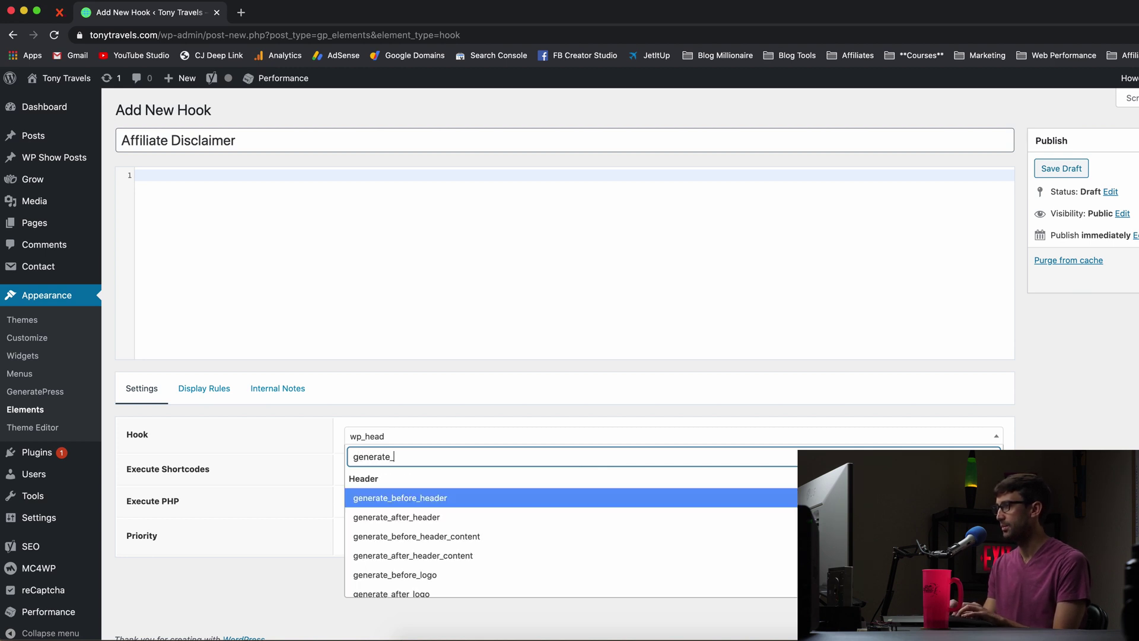
text(after)
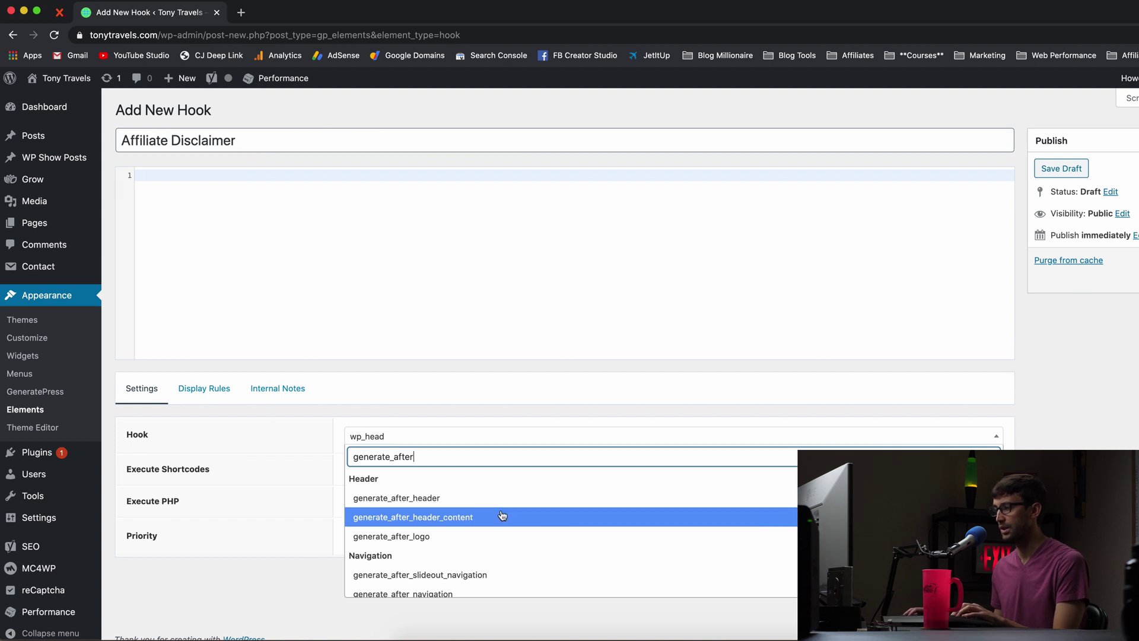
text(_ent)
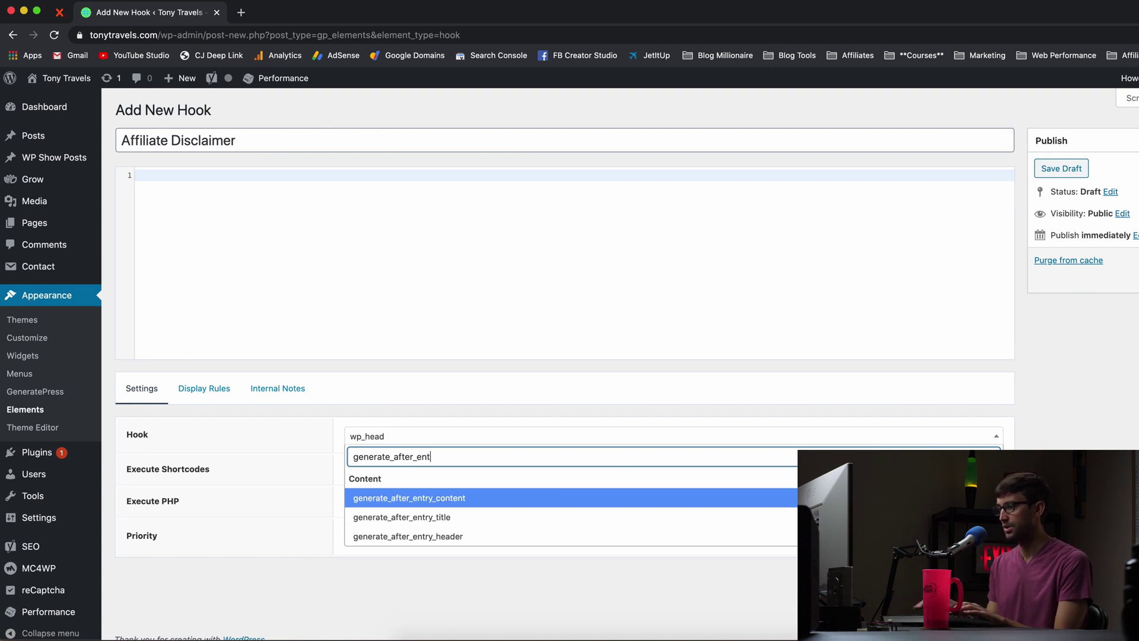
click(516, 536)
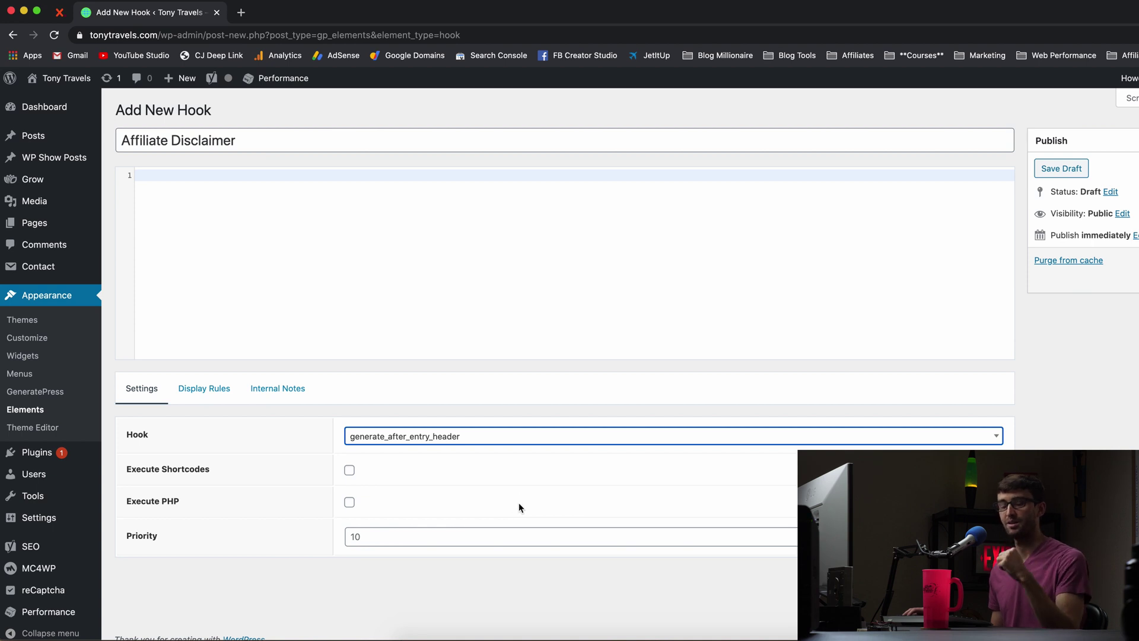
Paste the bordered affiliate disclaimer HTML into the hook's code area
click(497, 197)
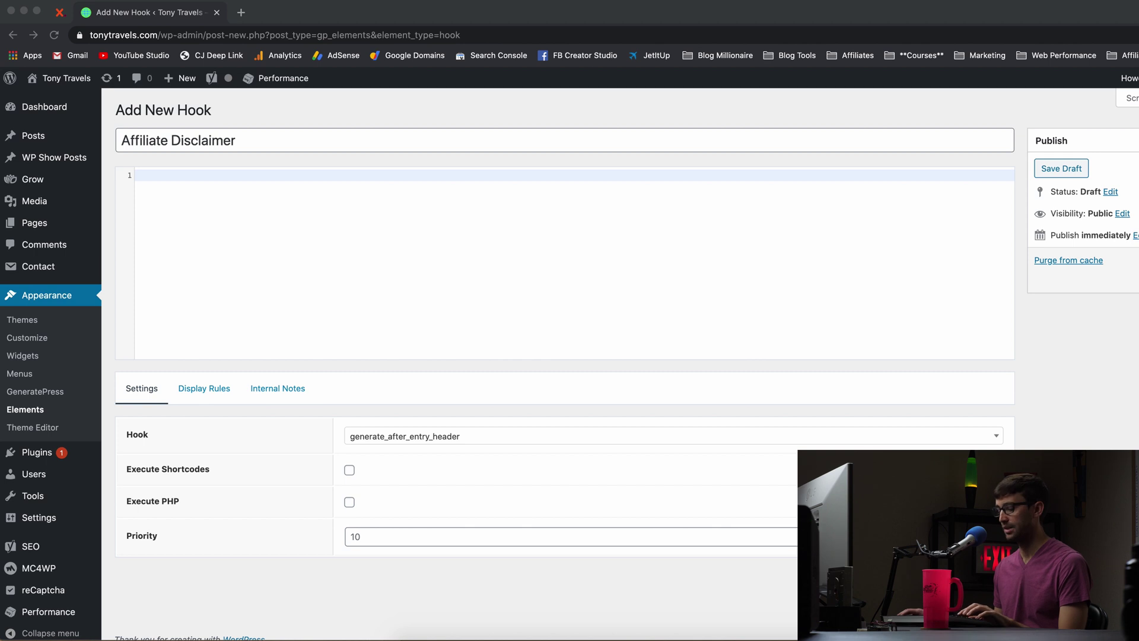
click(524, 227)
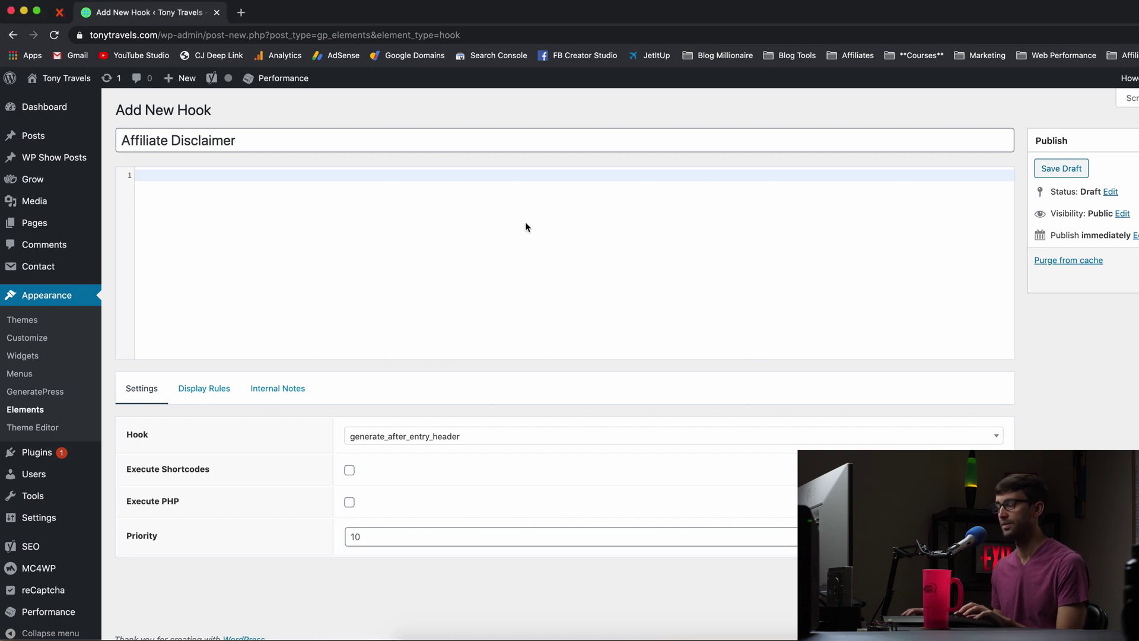
text(<div style="border:1px solid black; padding: 8px; font-size: 14px;"> <b>Hey there!</b><em> Some links on this page are affiliate links which means that, if you choose to make a purchase, I may earn a small commission at no extra cost to you. I greatly appreciate your support!</em> </div> <br>)
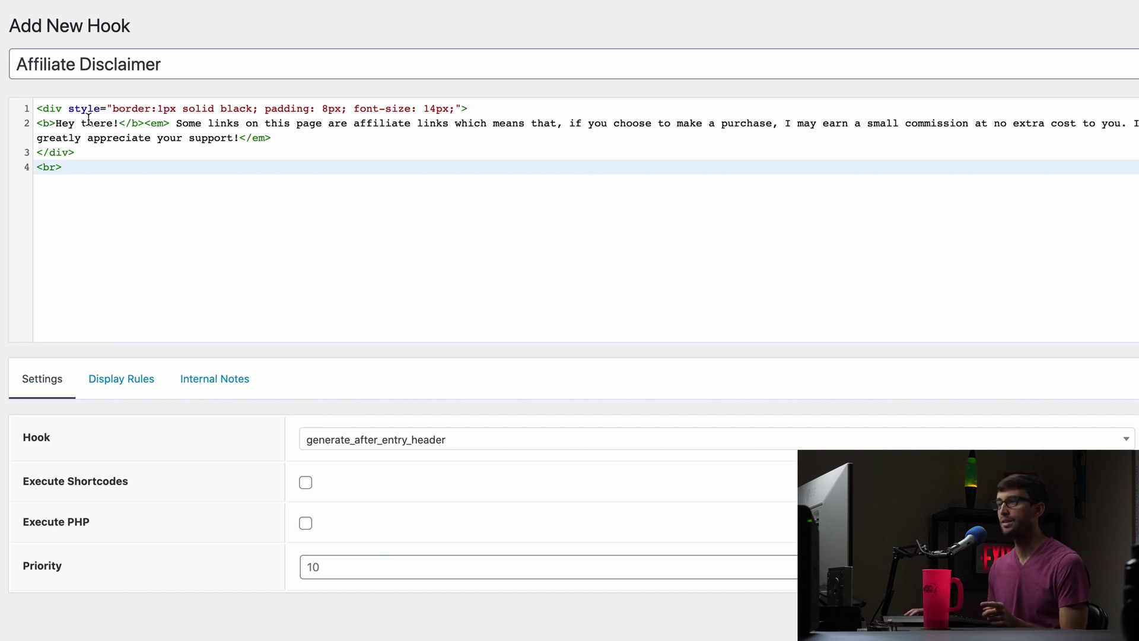
drag(37, 122, 363, 152)
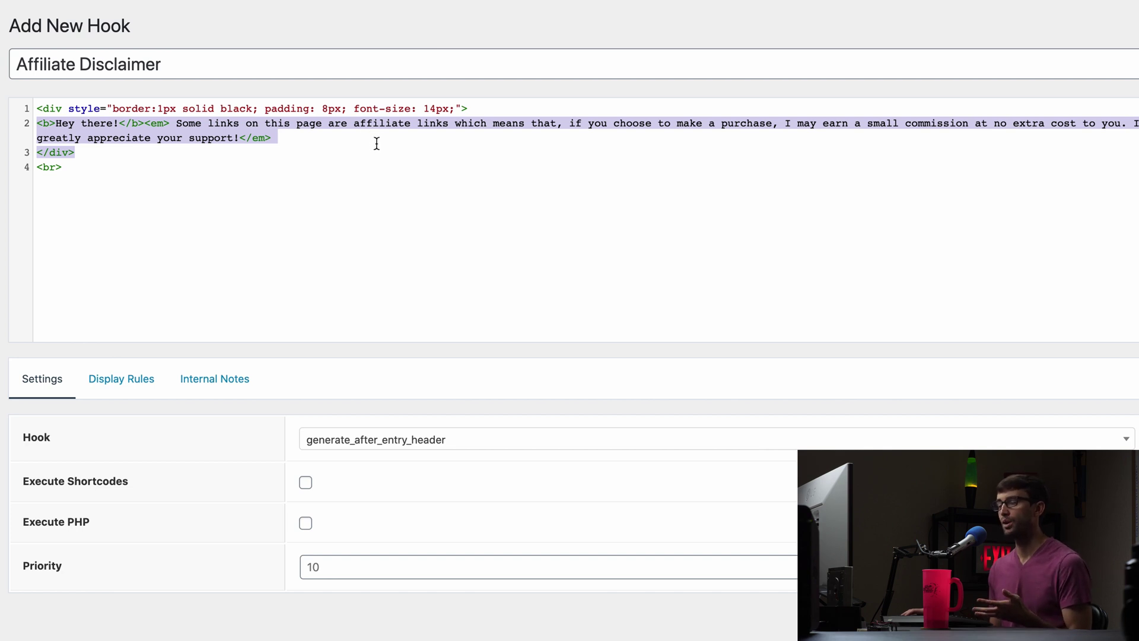
click(651, 197)
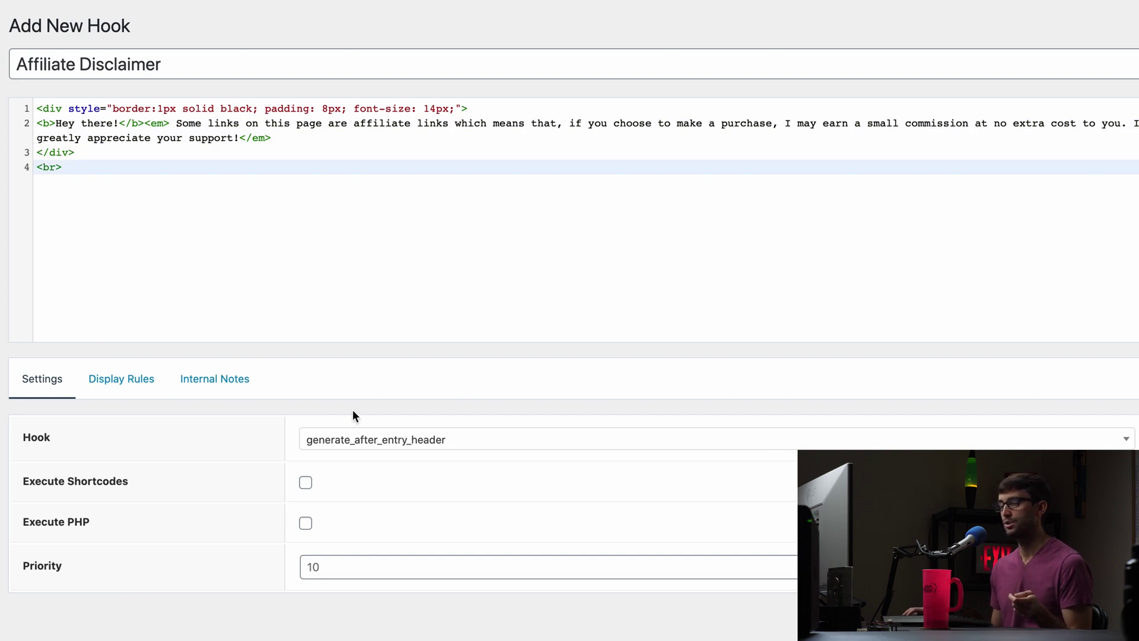
In Display Rules, set the location type to Post
click(139, 387)
scroll(137, 383, down, 1)
scroll(190, 391, down, 2)
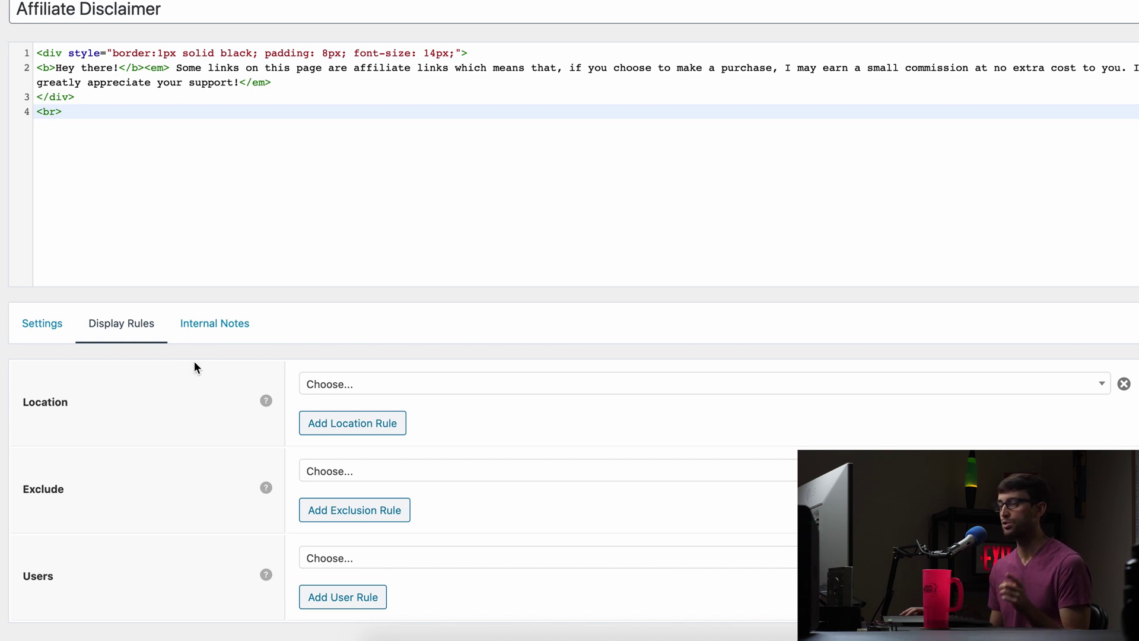
click(379, 385)
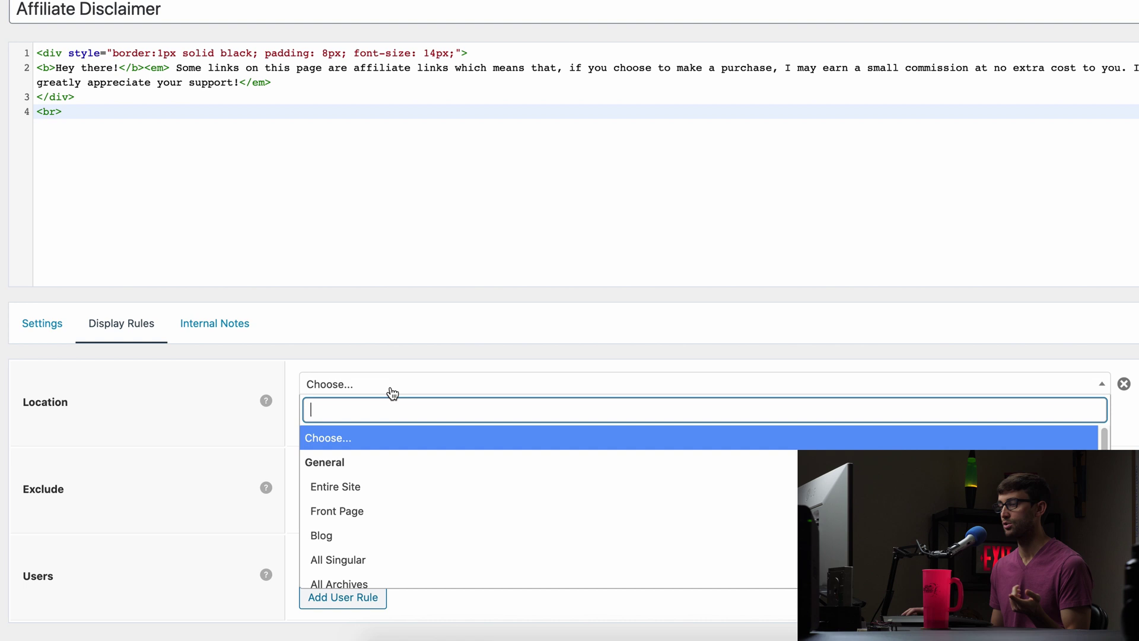
text(post)
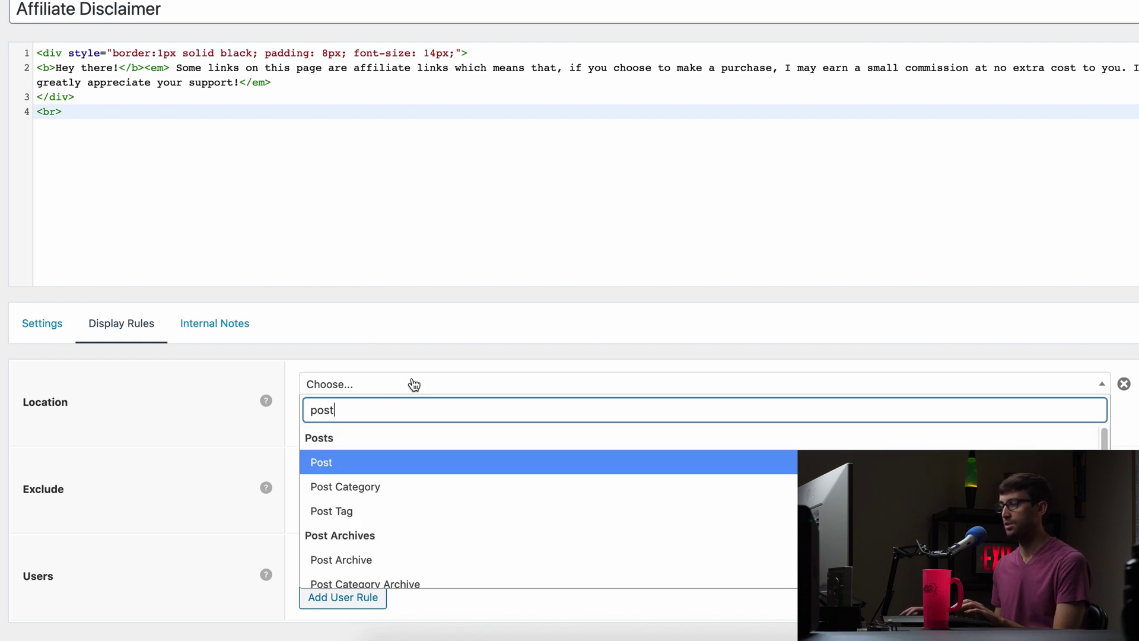
click(374, 462)
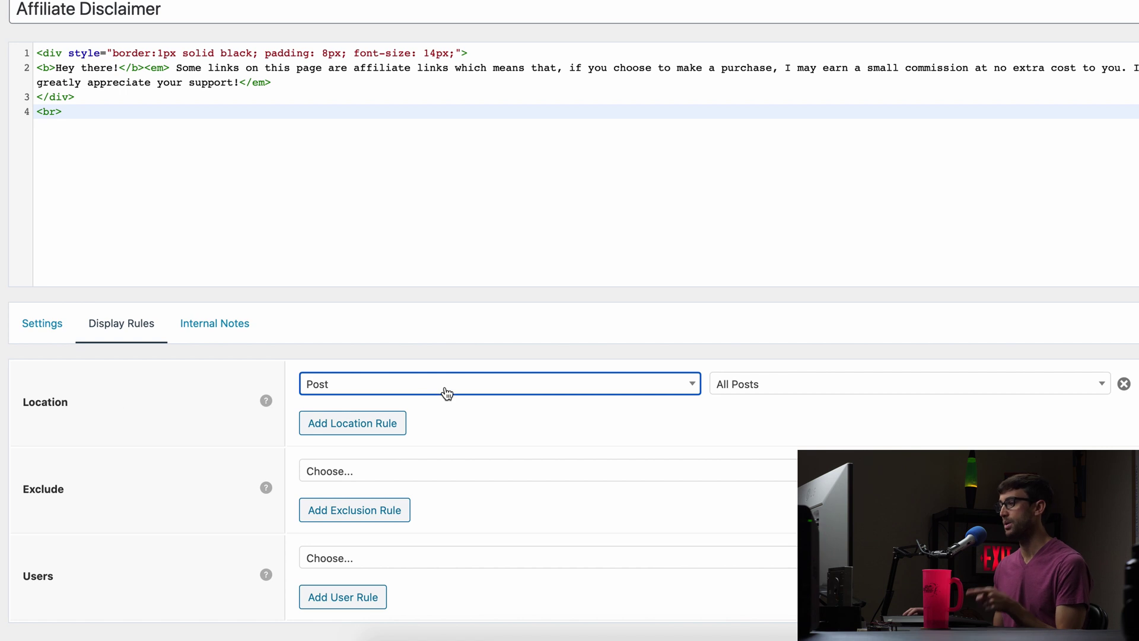
Choose the Sicily Road Trip post for the rule and publish the hook
click(769, 396)
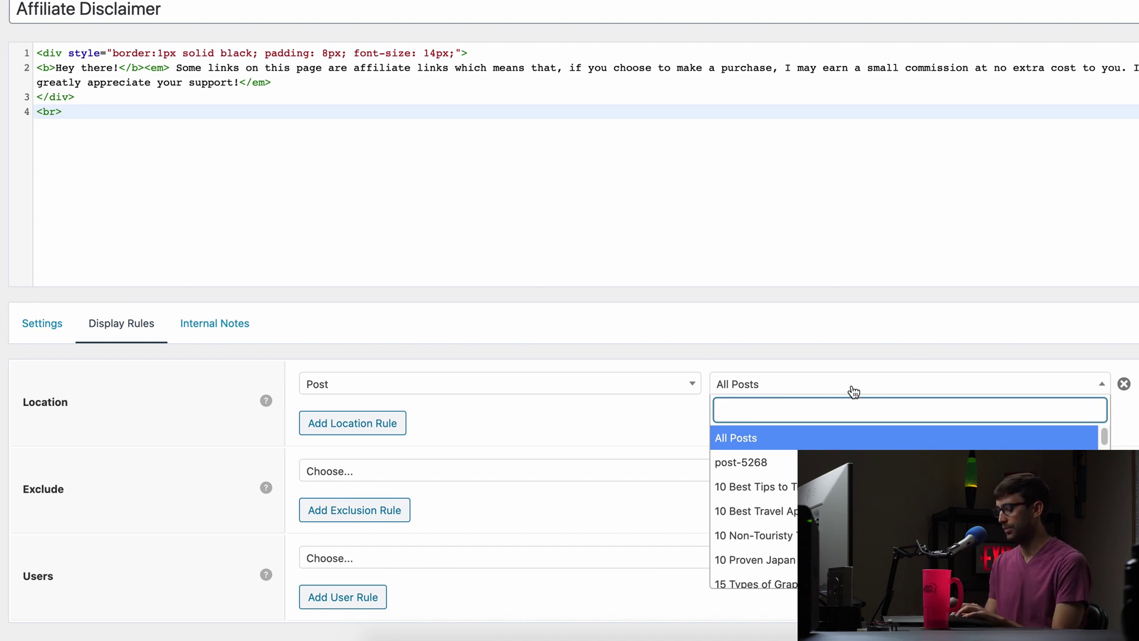
text(sic)
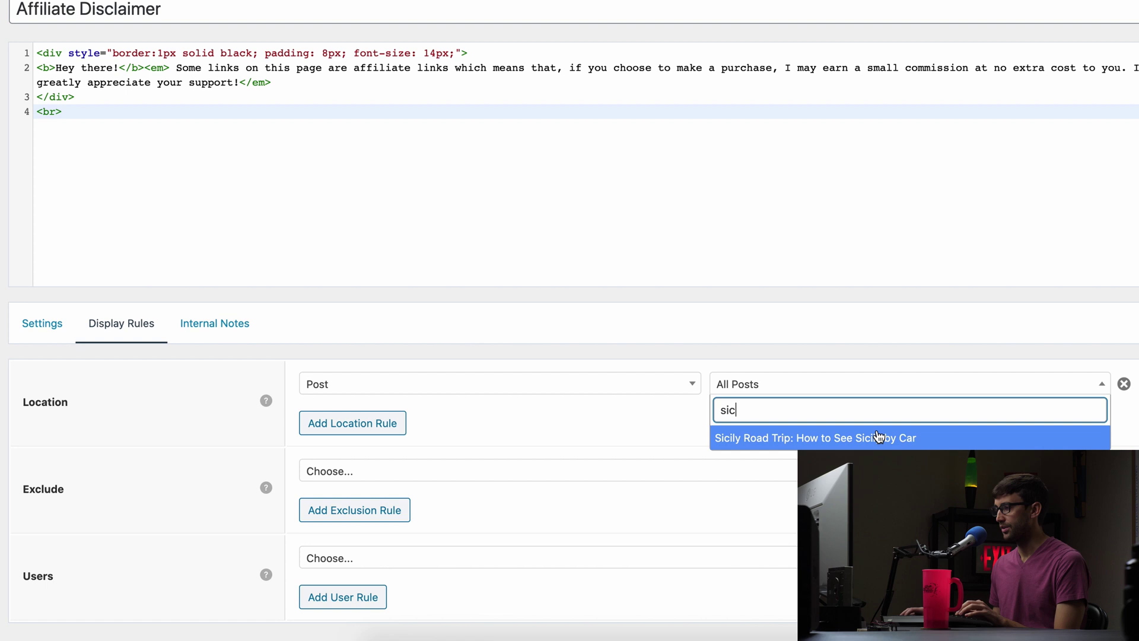
click(878, 437)
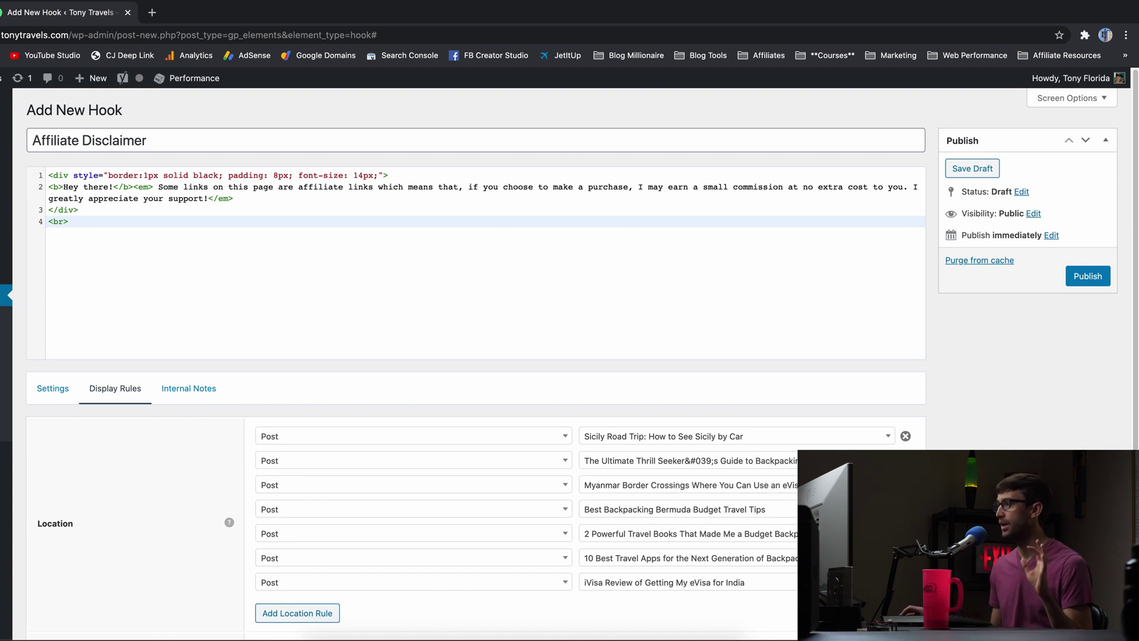
drag(1134, 281, 1128, 226)
click(1089, 277)
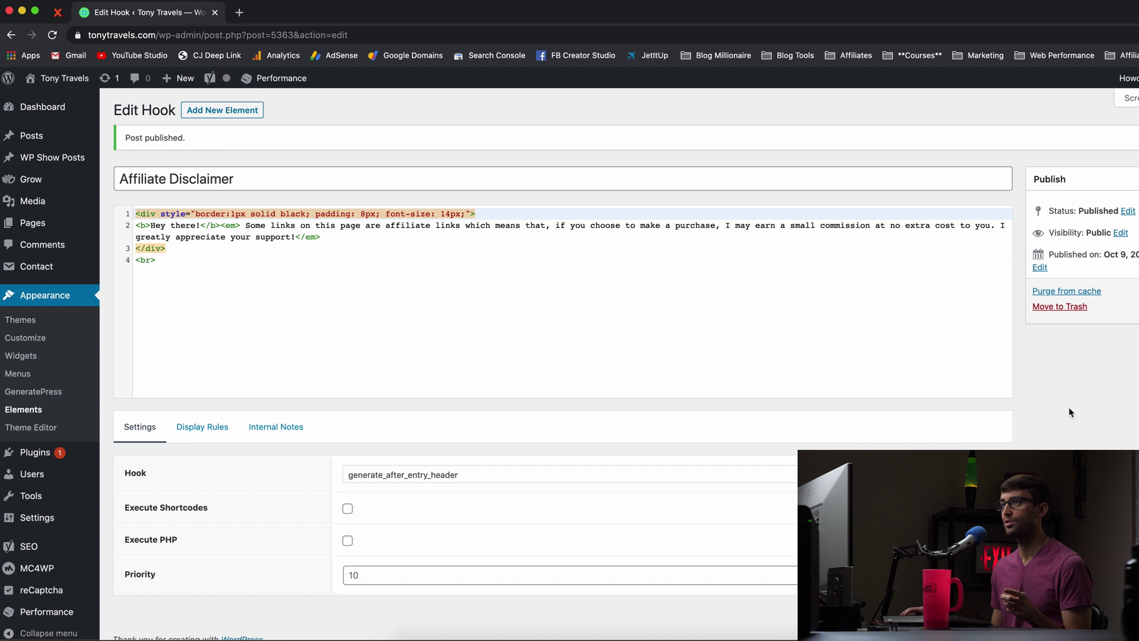
Open the ATM Fee Rebates post and check the area under its date for a disclaimer
click(42, 80)
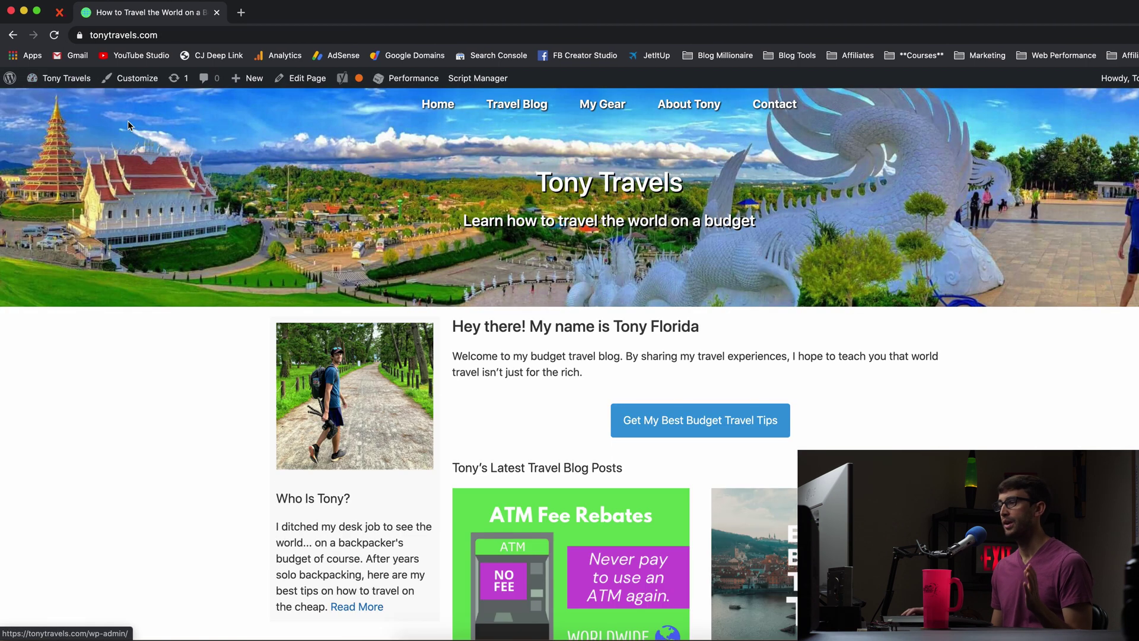
scroll(570, 363, down, 5)
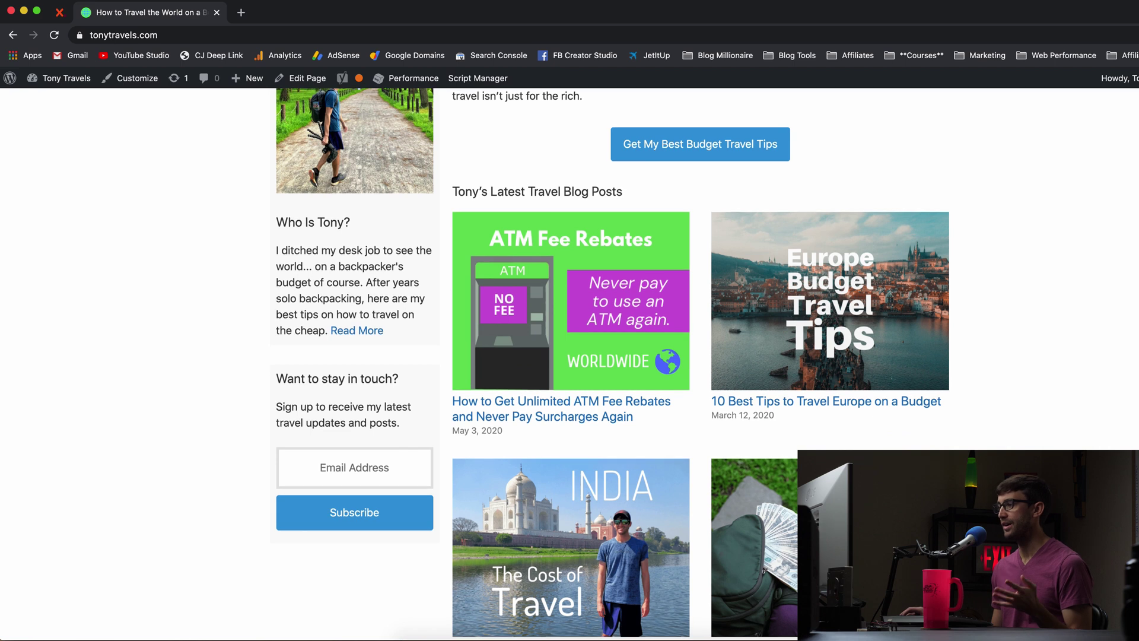
click(631, 343)
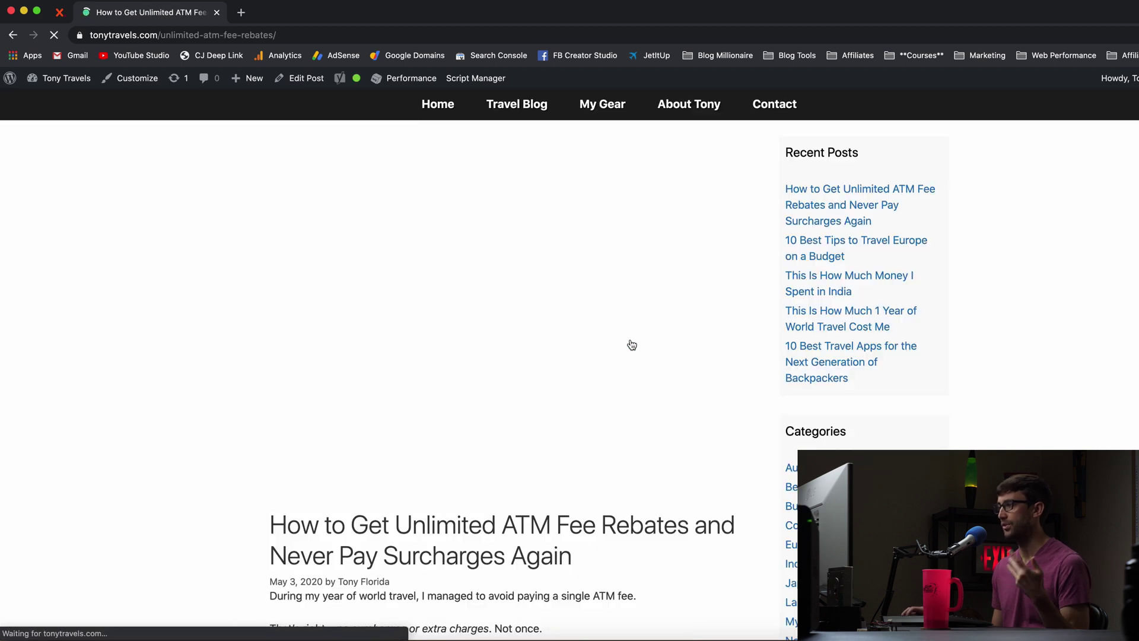
scroll(342, 241, down, 6)
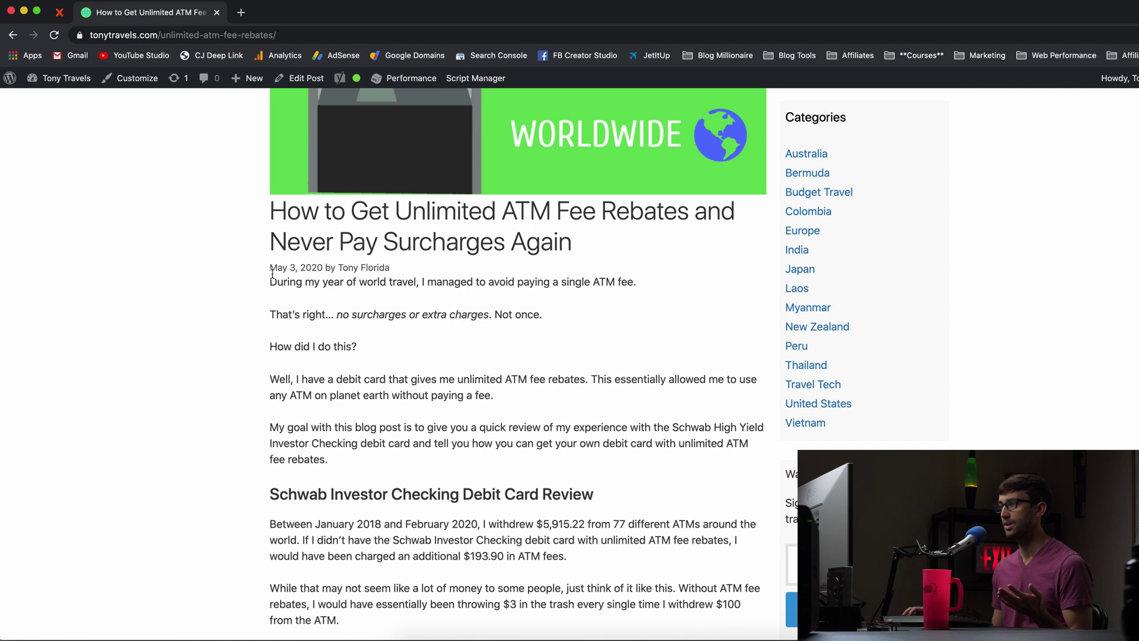
drag(272, 274, 292, 300)
click(95, 161)
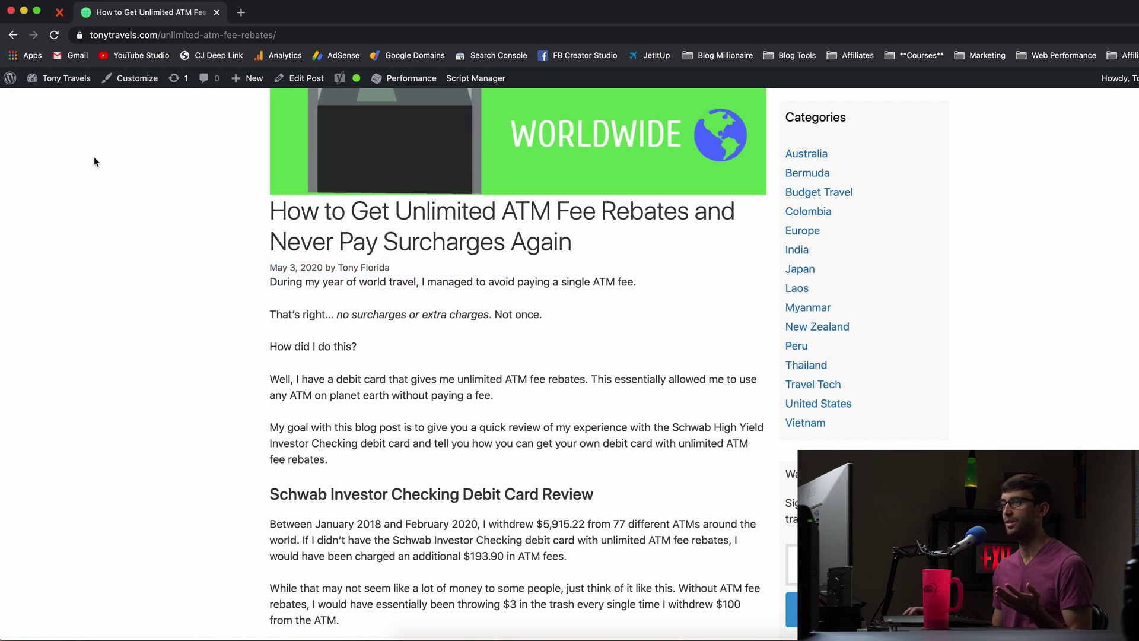
Return to the home page and open the Travel Blog listing, scrolling down it
click(15, 38)
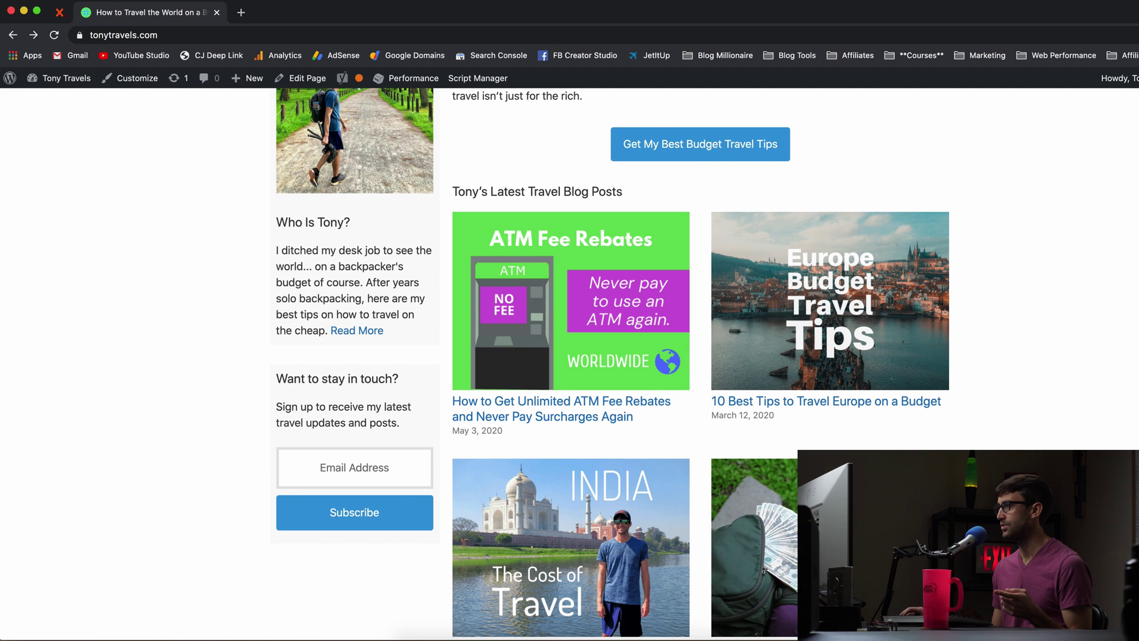
scroll(914, 119, down, 1)
scroll(569, 362, down, 3)
click(880, 427)
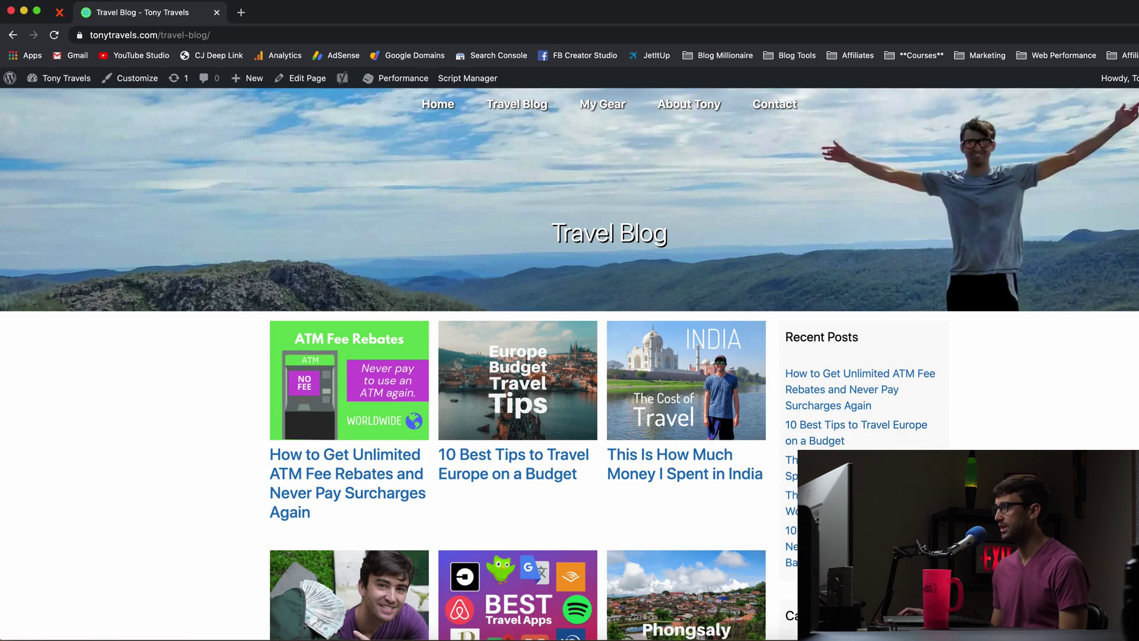
scroll(776, 527, down, 15)
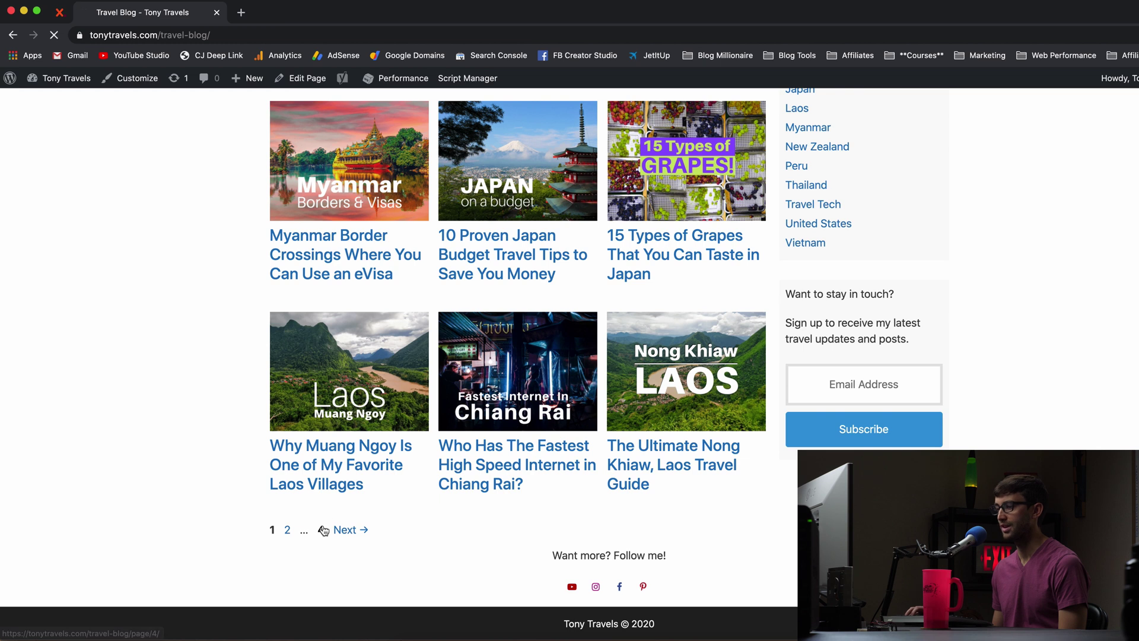
scroll(1115, 289, down, 5)
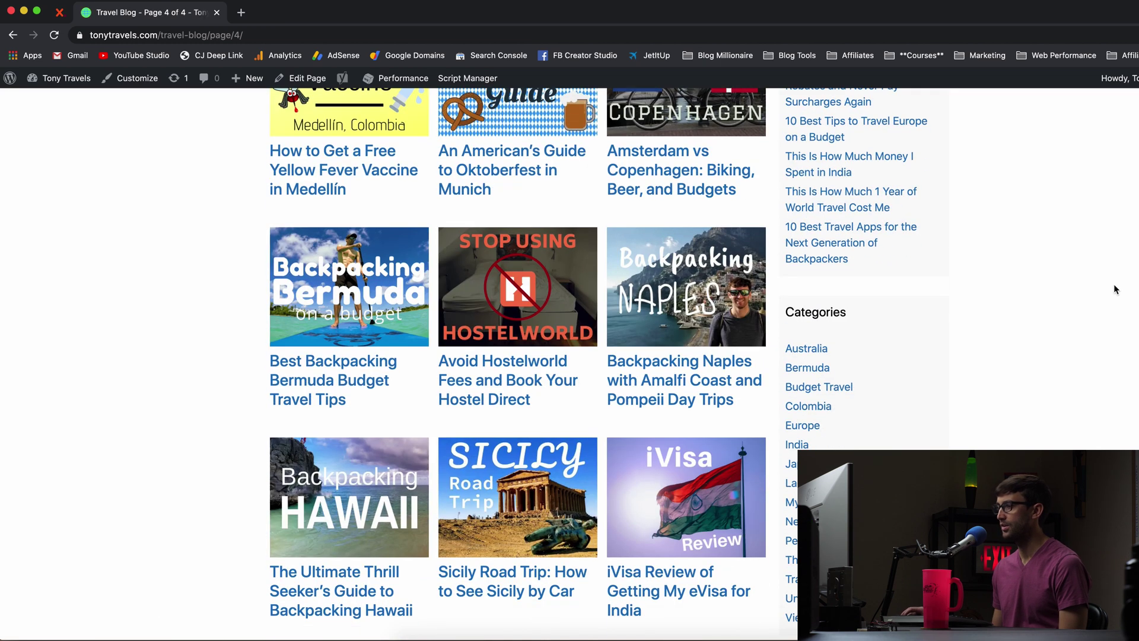
Open the Sicily Road Trip post and check the boxed disclaimer under its date
click(497, 473)
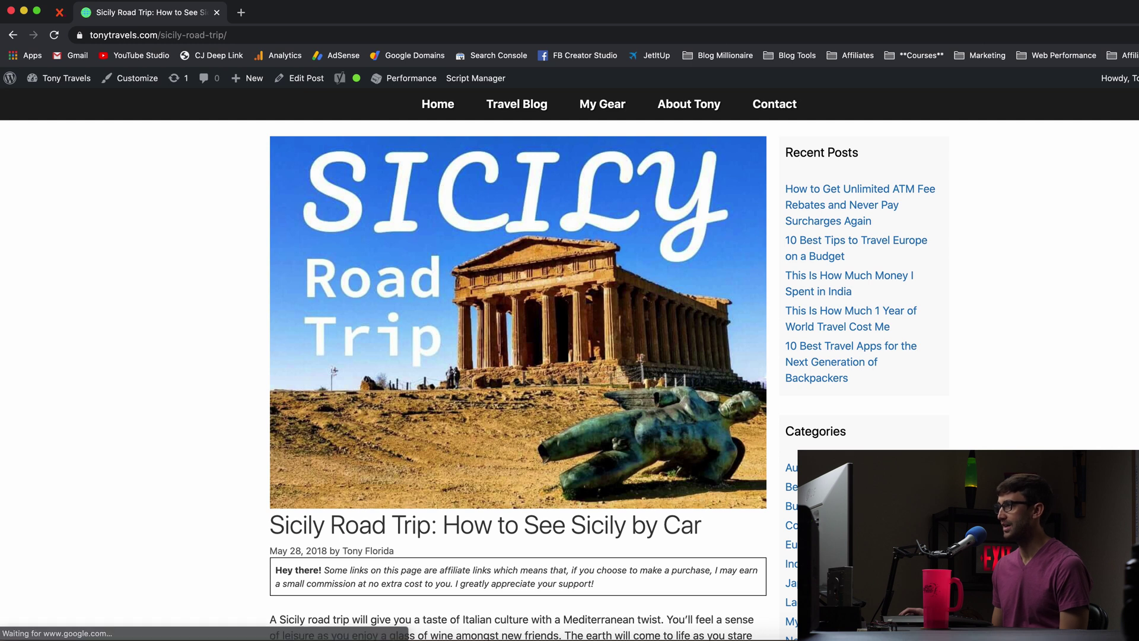
scroll(518, 356, down, 6)
scroll(517, 356, up, 3)
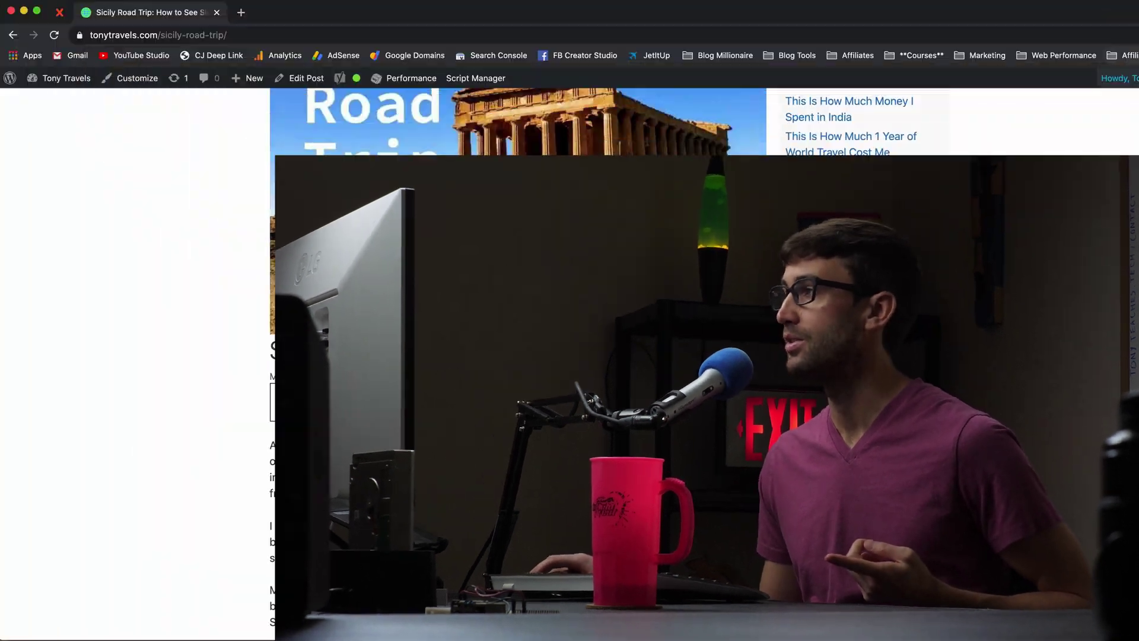
scroll(519, 356, down, 20)
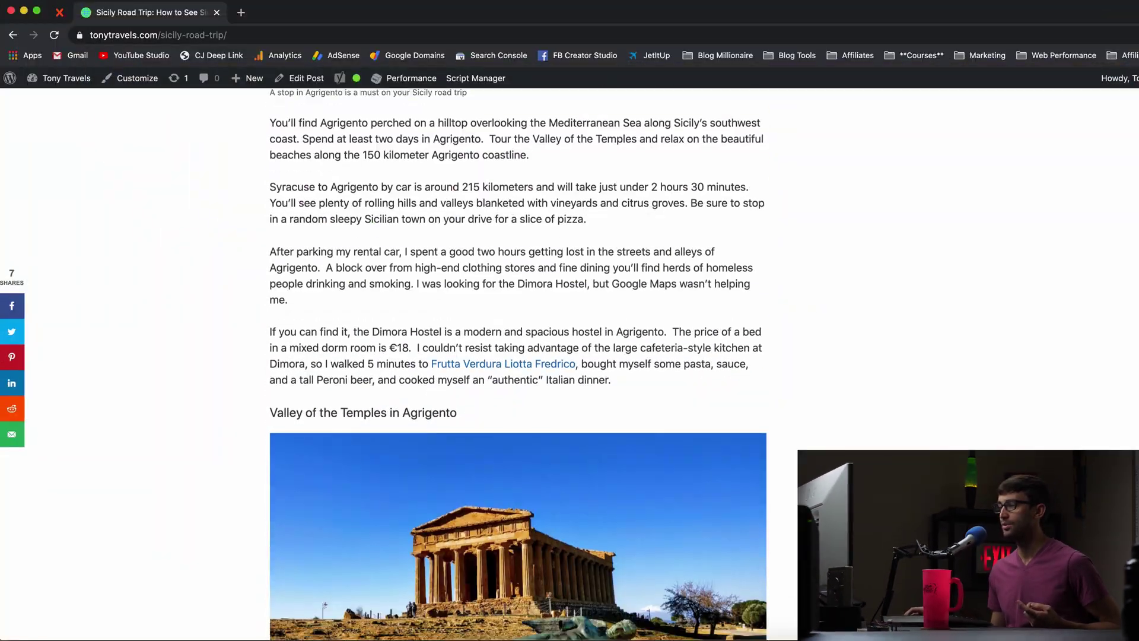
scroll(518, 356, down, 10)
scroll(518, 356, up, 4)
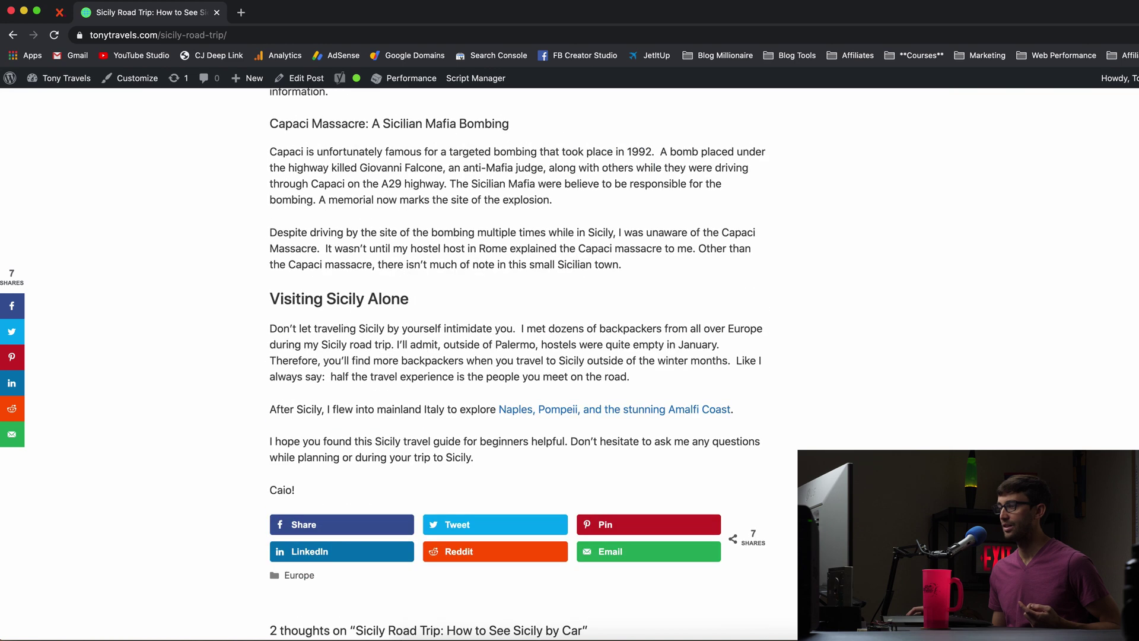
scroll(518, 356, down, 1)
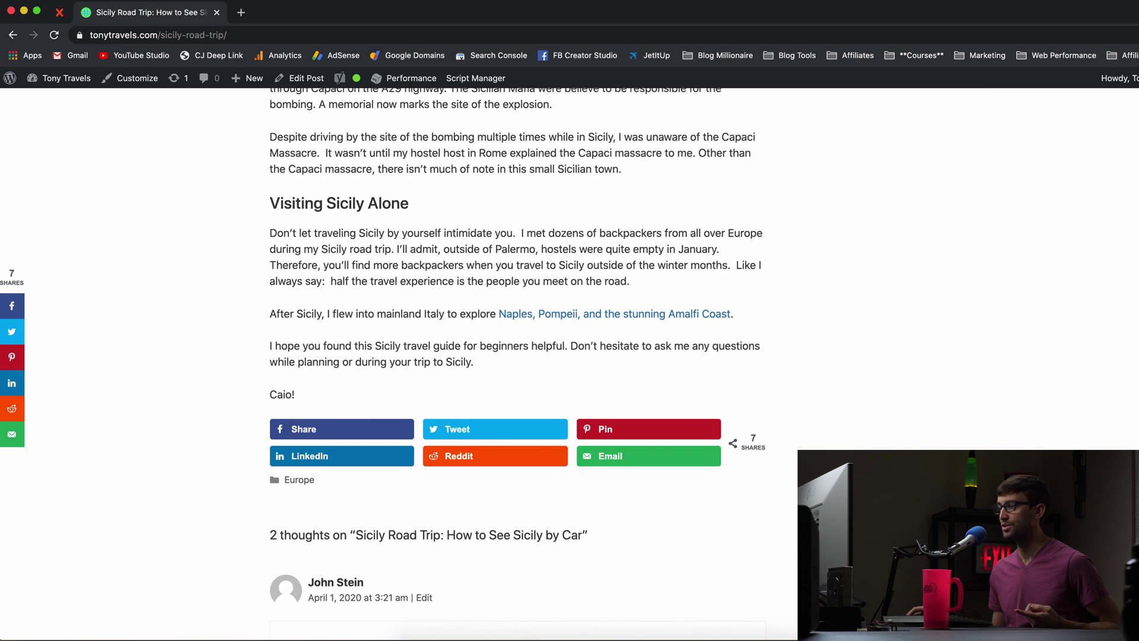
Load tonyflorida.com in a new browser tab
click(241, 12)
text(ton)
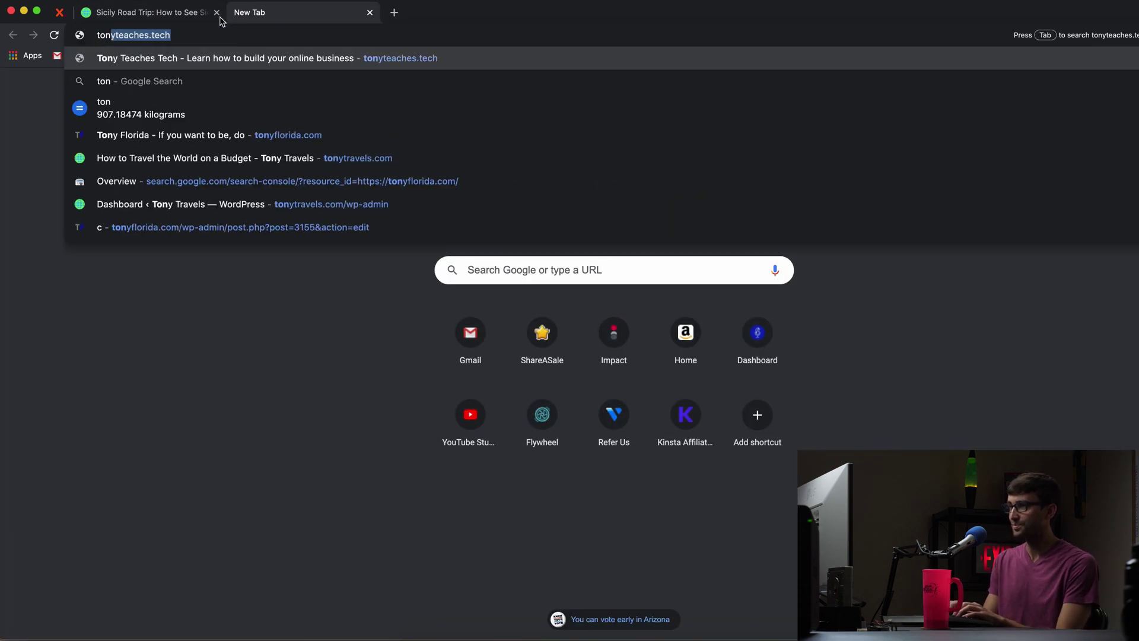
text(yfl)
key(Return)
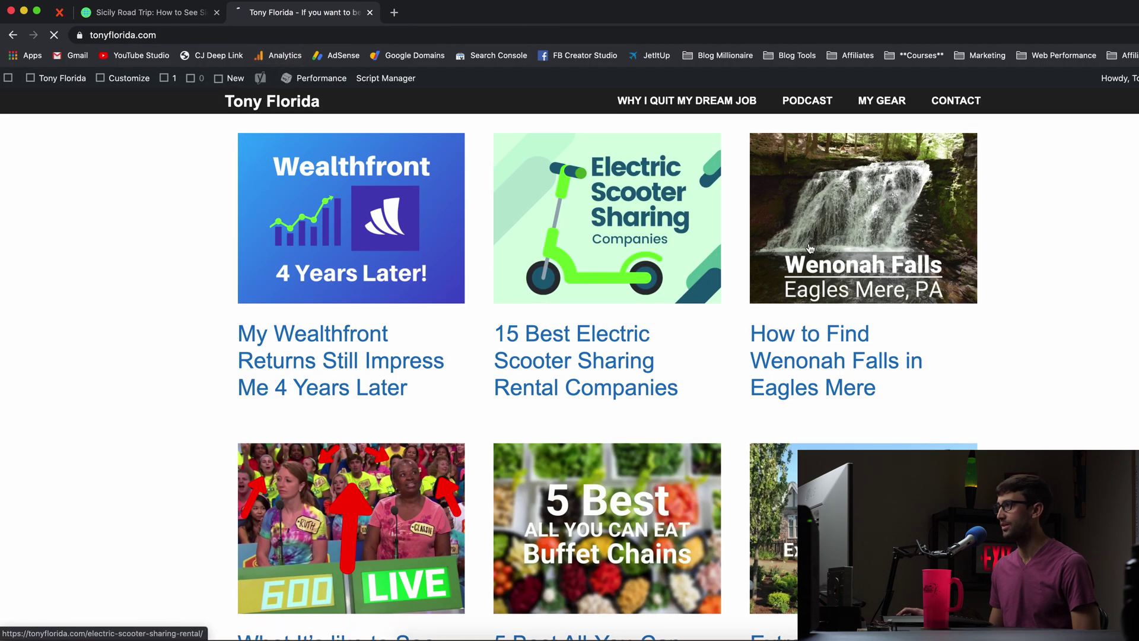
Scroll the Wealthfront returns post down to the author bio and highlight it
scroll(335, 409, down, 20)
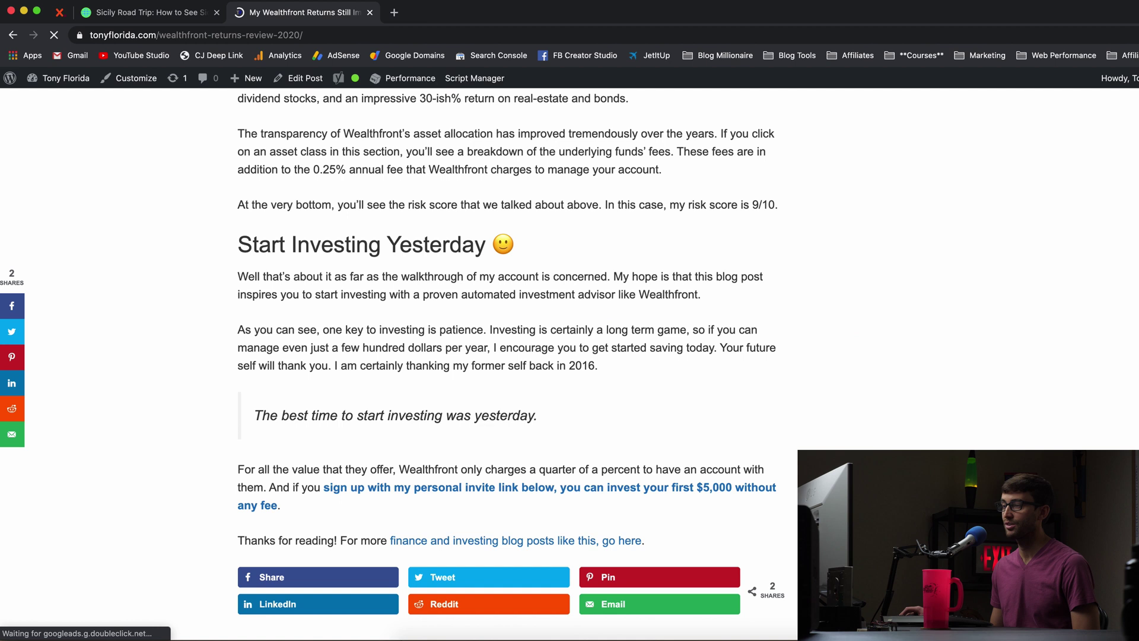
drag(230, 323, 708, 397)
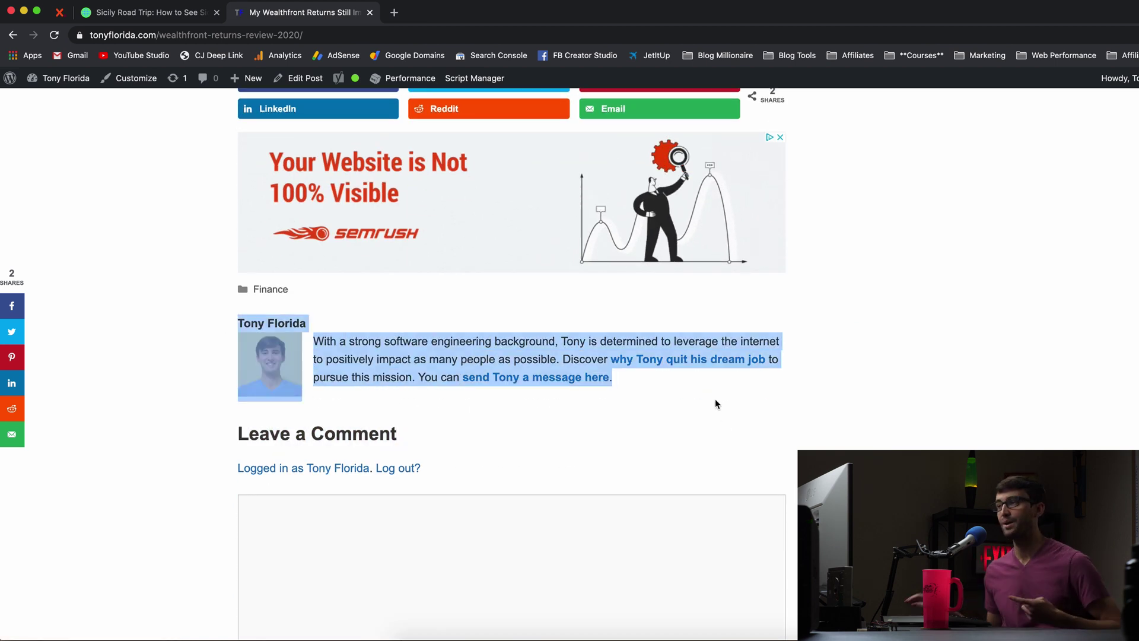
scroll(728, 374, down, 2)
scroll(865, 323, up, 4)
click(818, 280)
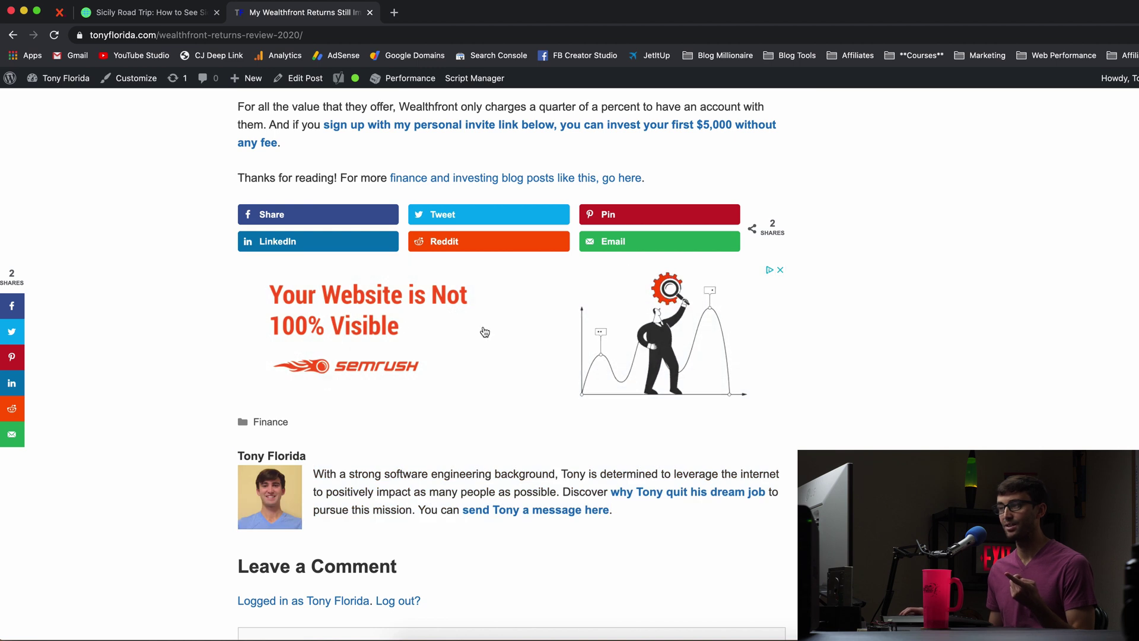